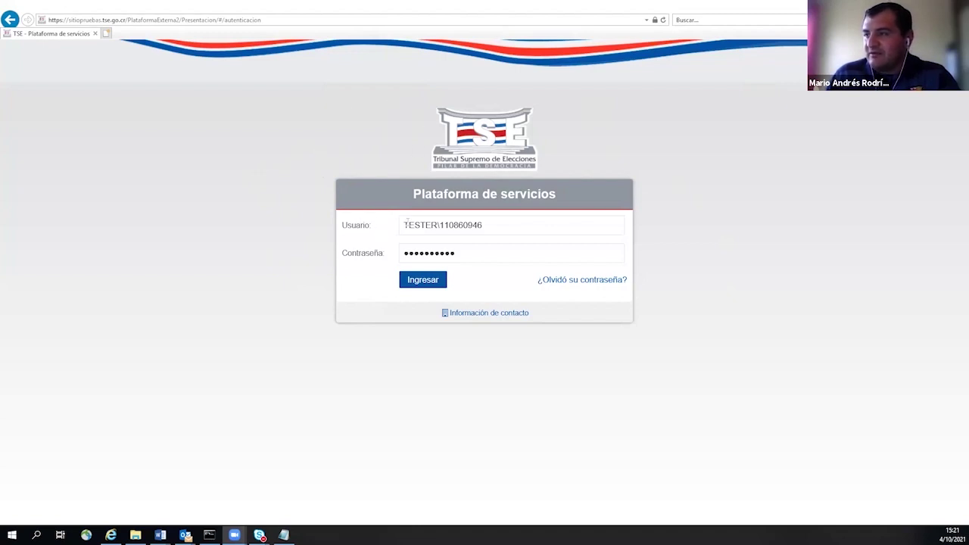
- Sign in, then open Inscripción de candidaturas under Trámites en línea > Registro de partidos políticos y candidaturas
left_click(423, 286)
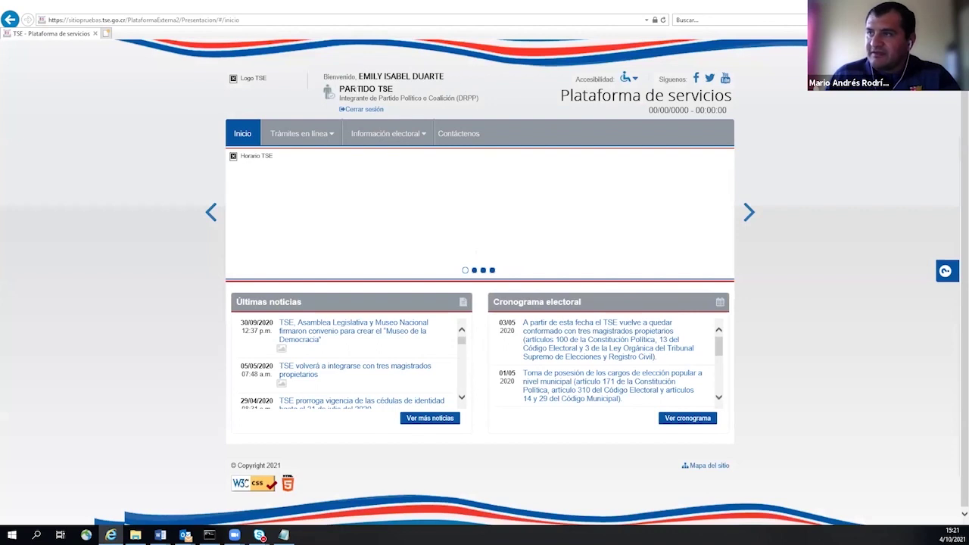
left_click(331, 136)
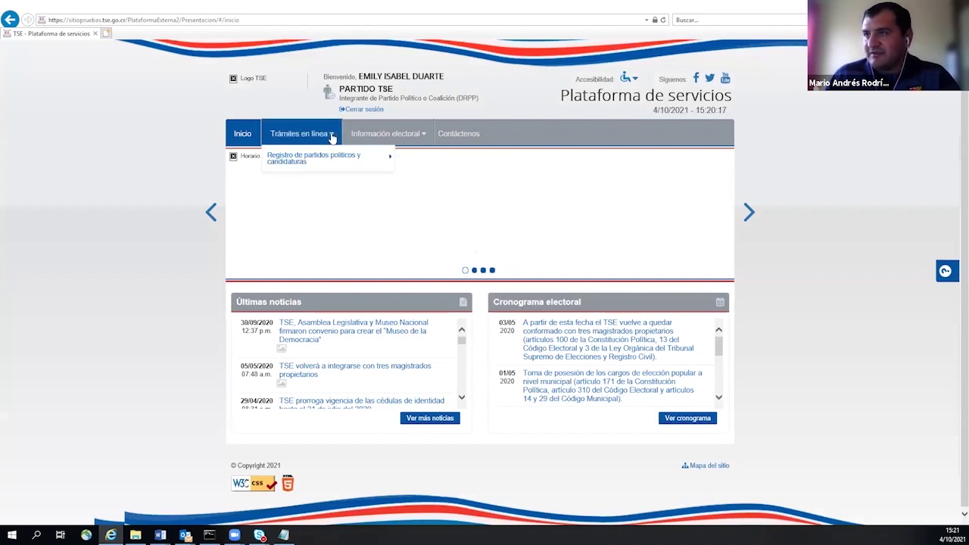
mouse_move(327, 160)
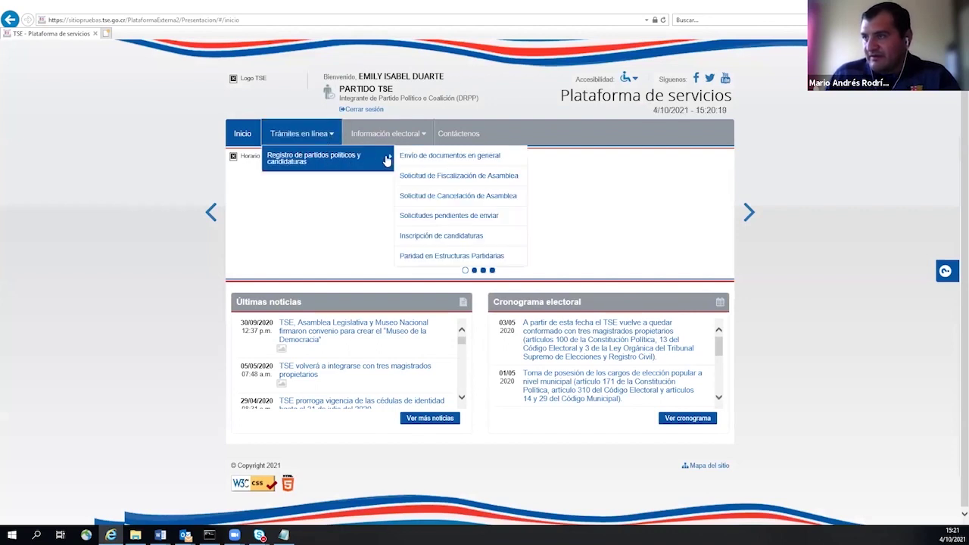
left_click(424, 236)
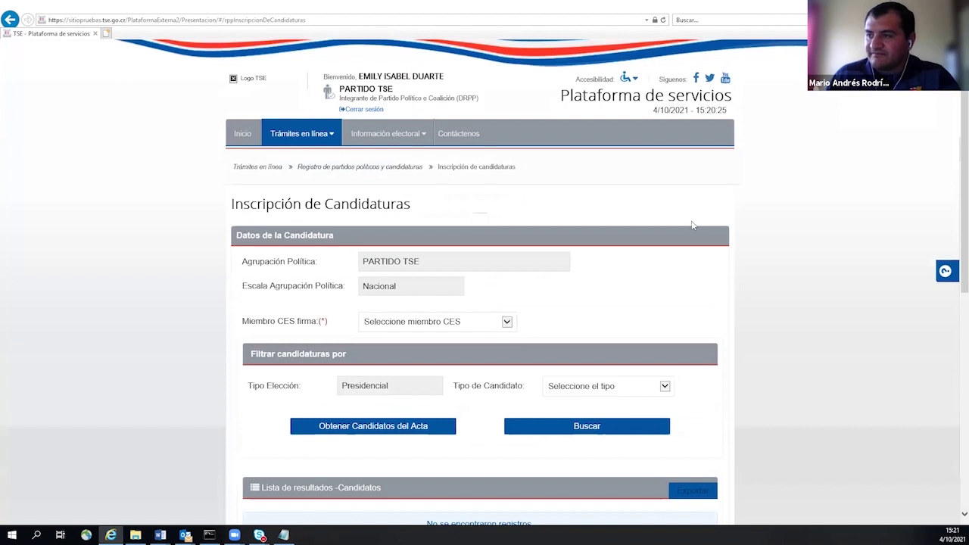
- Choose the signing member in the Miembro CES firma dropdown, then review the Adjuntar archivos section
scroll(692, 225, "down", 2)
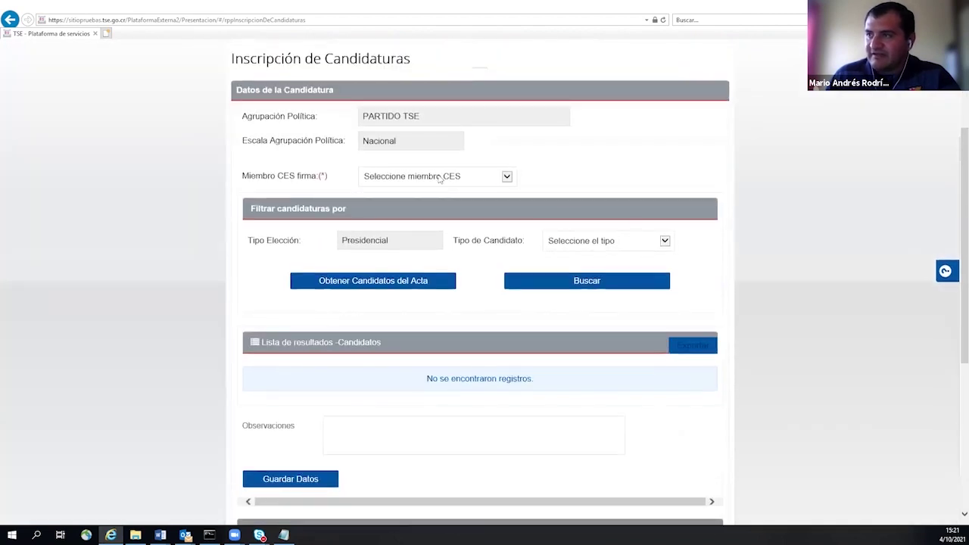
left_click(439, 178)
left_click(443, 187)
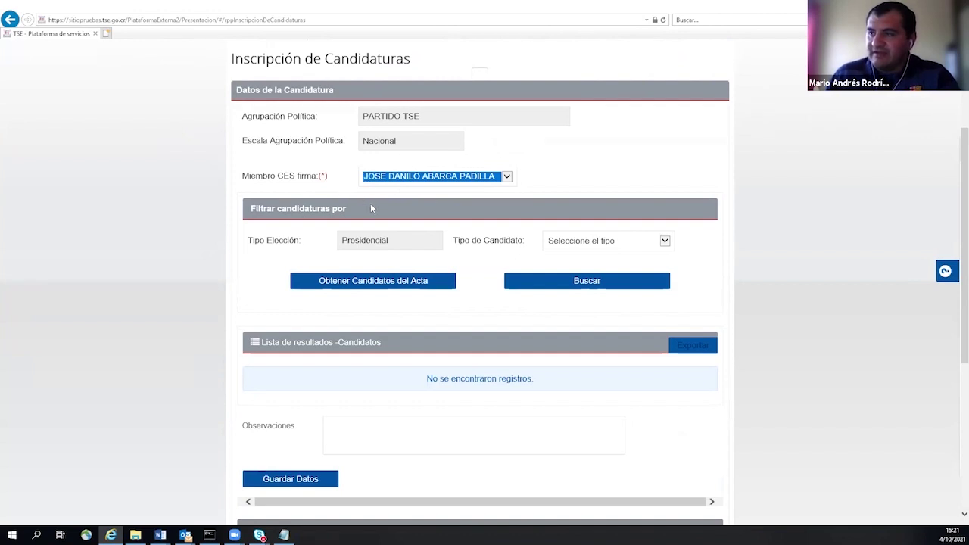
scroll(374, 200, "down", 3)
scroll(330, 475, "down", 1)
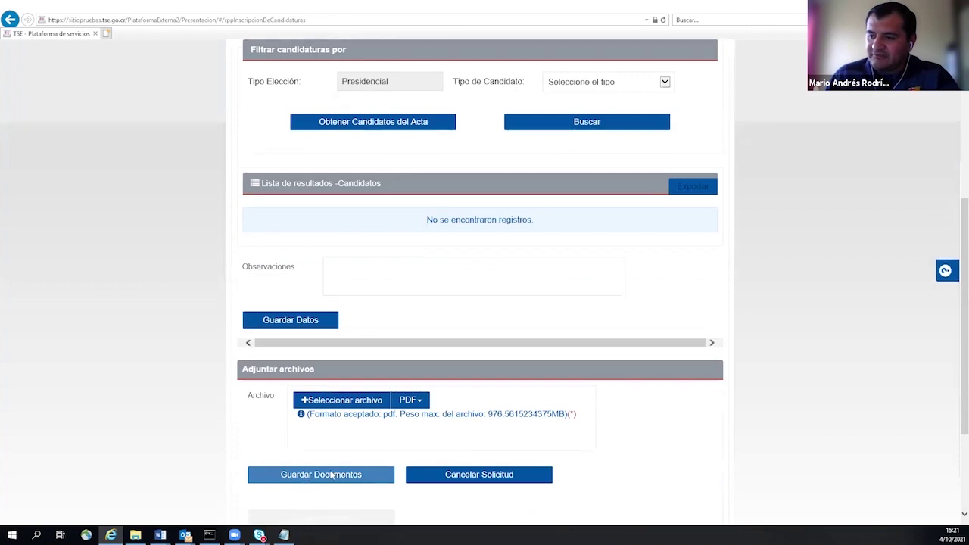
scroll(331, 475, "down", 2)
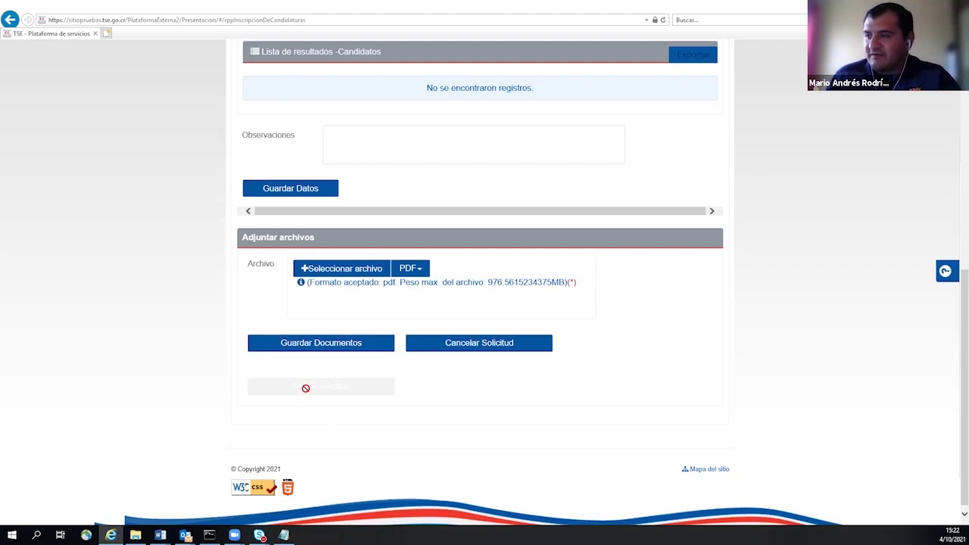
scroll(305, 387, "up", 5)
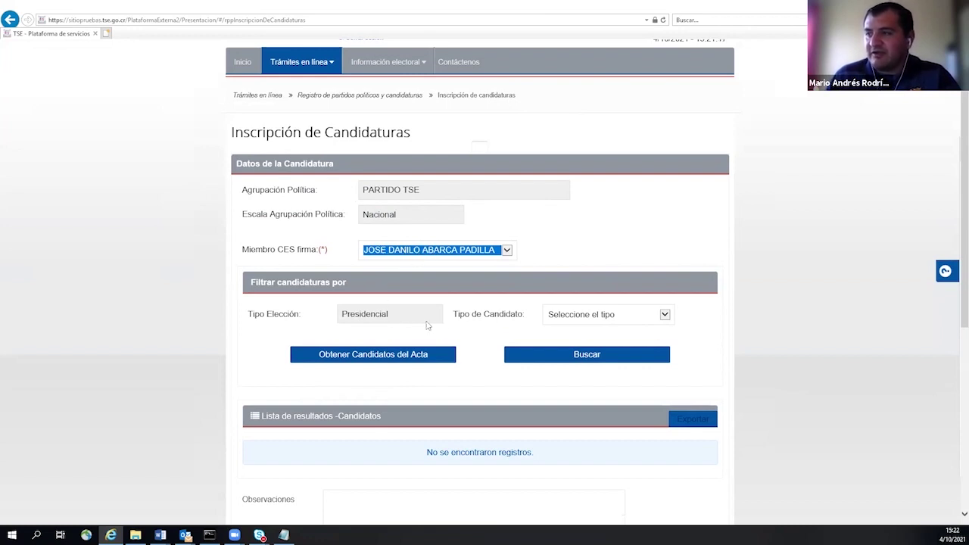
- Set Tipo de Candidato to Presidente and load the presidential candidate slots
left_click(579, 316)
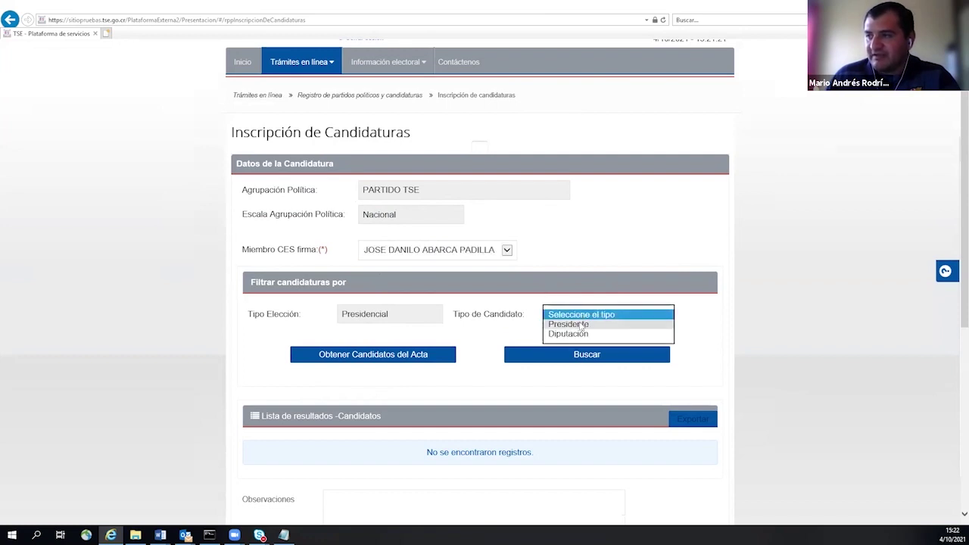
left_click(582, 324)
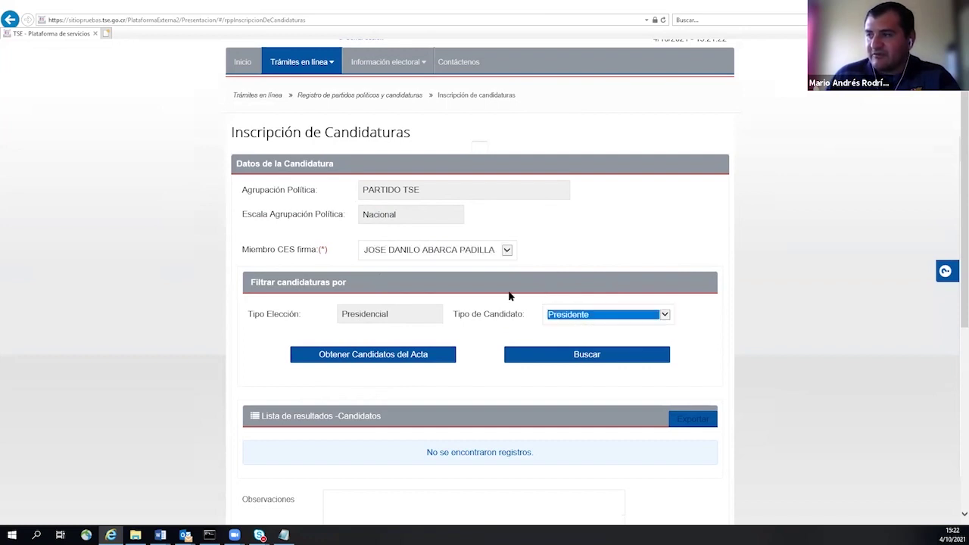
left_click(532, 356)
scroll(492, 318, "down", 3)
- Enter the president's cédula in the Presidente row and save the candidature data with Guardar Datos
left_click(341, 322)
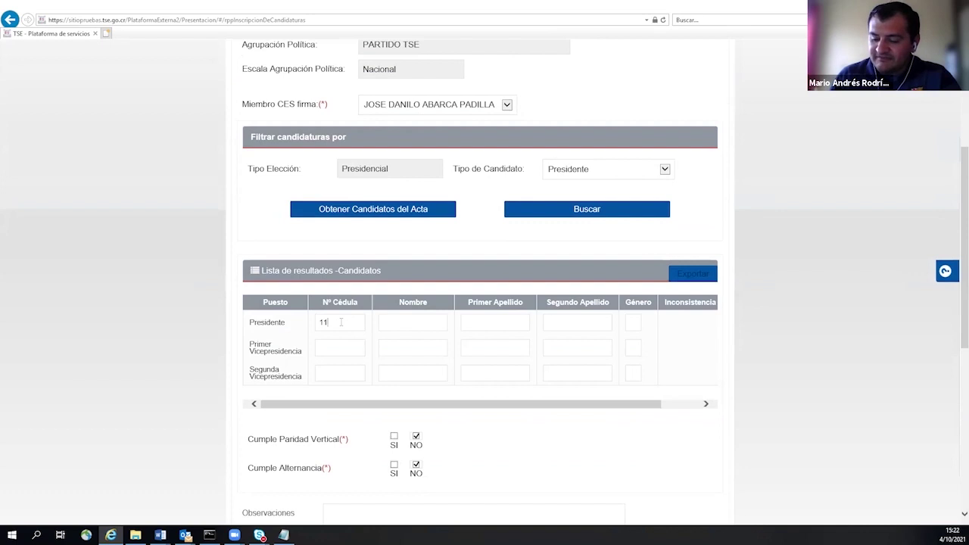
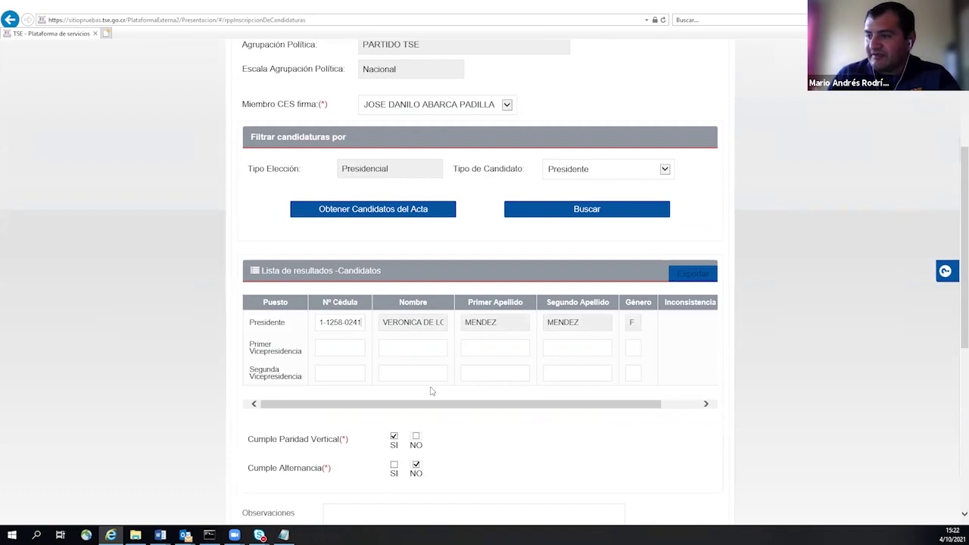
scroll(425, 399, "down", 2)
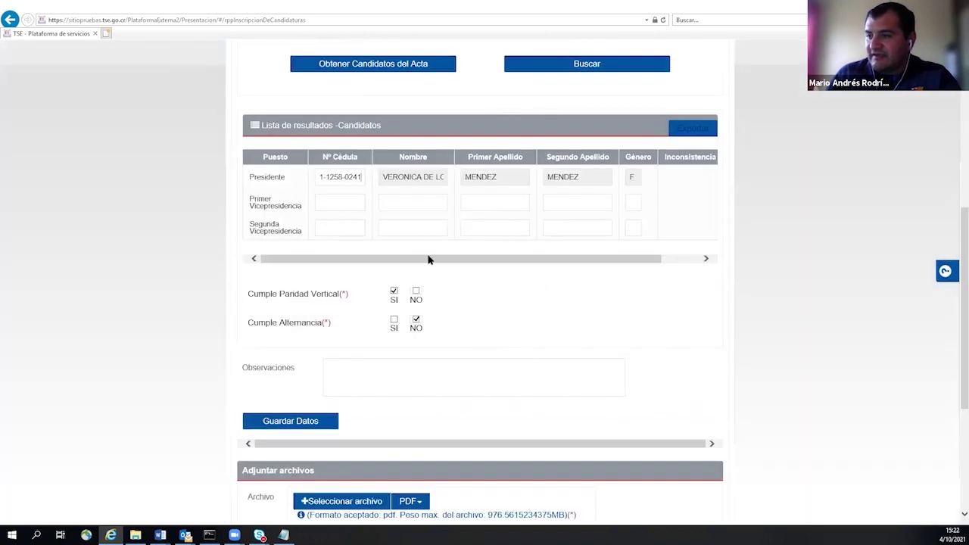
left_click(287, 422)
scroll(436, 243, "down", 3)
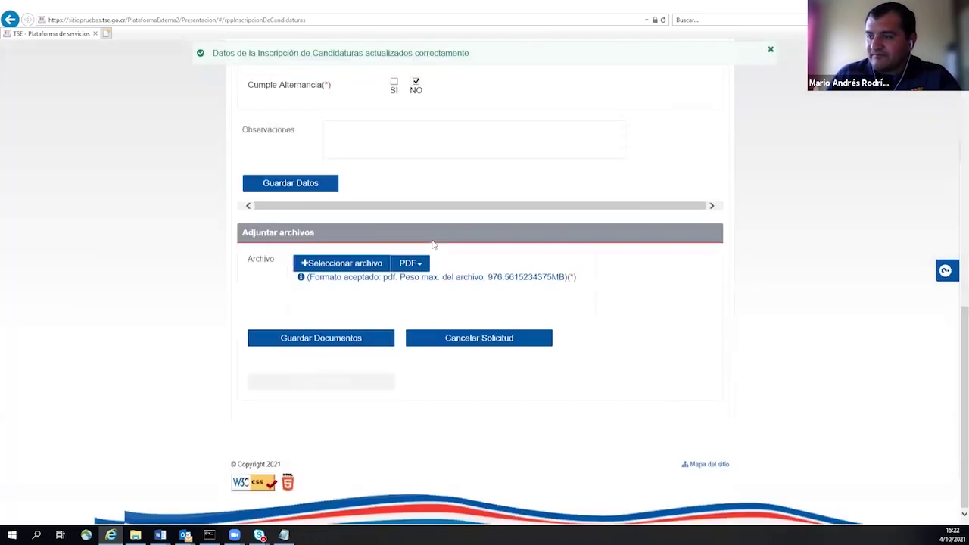
scroll(432, 244, "up", 10)
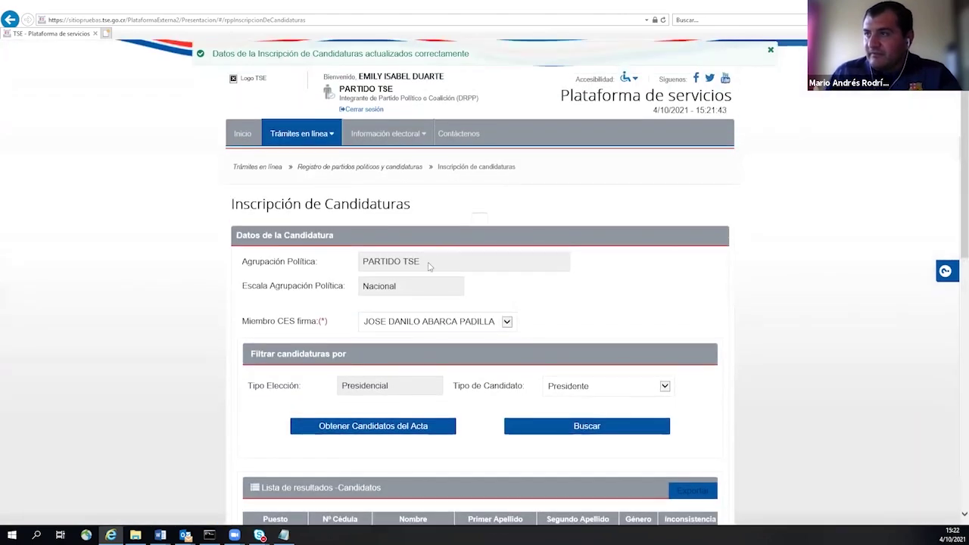
scroll(406, 323, "down", 2)
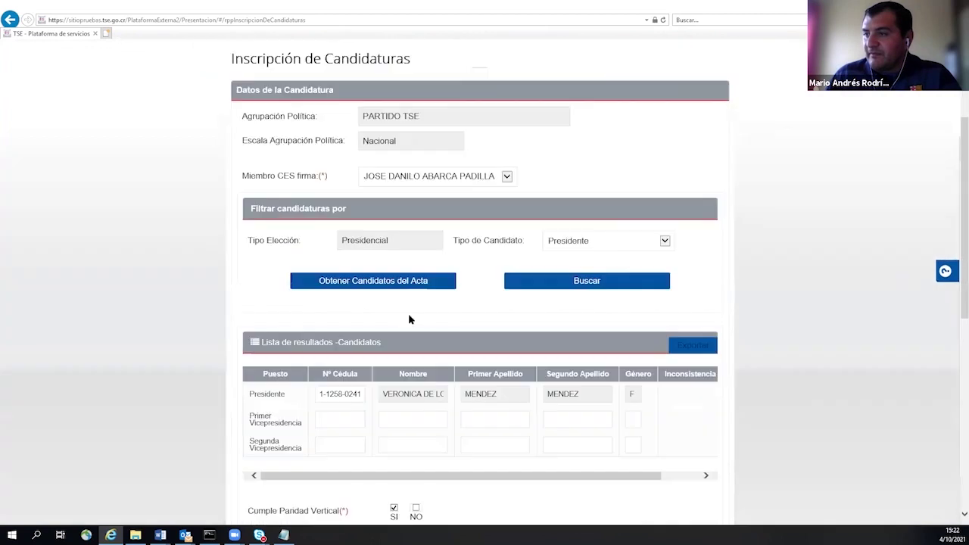
left_click(576, 243)
left_click(577, 247)
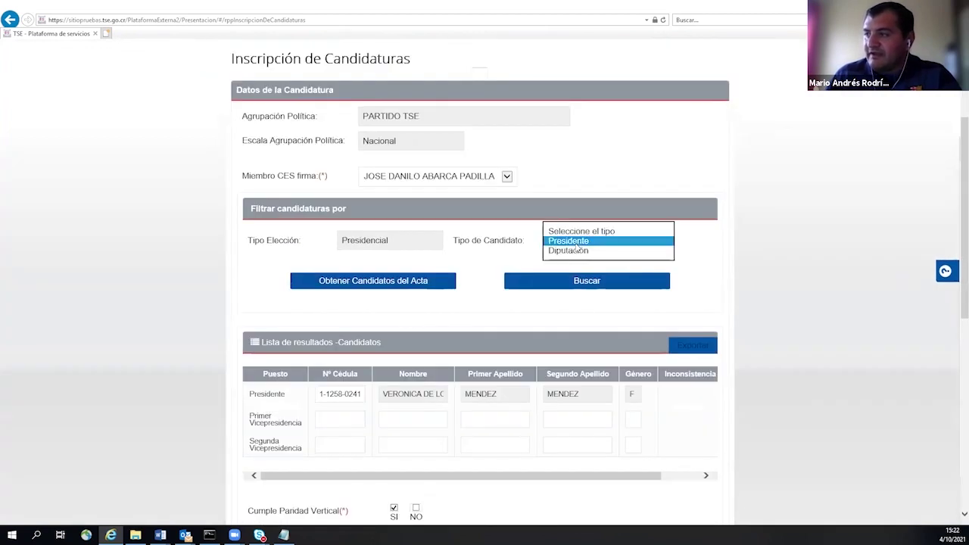
left_click(580, 253)
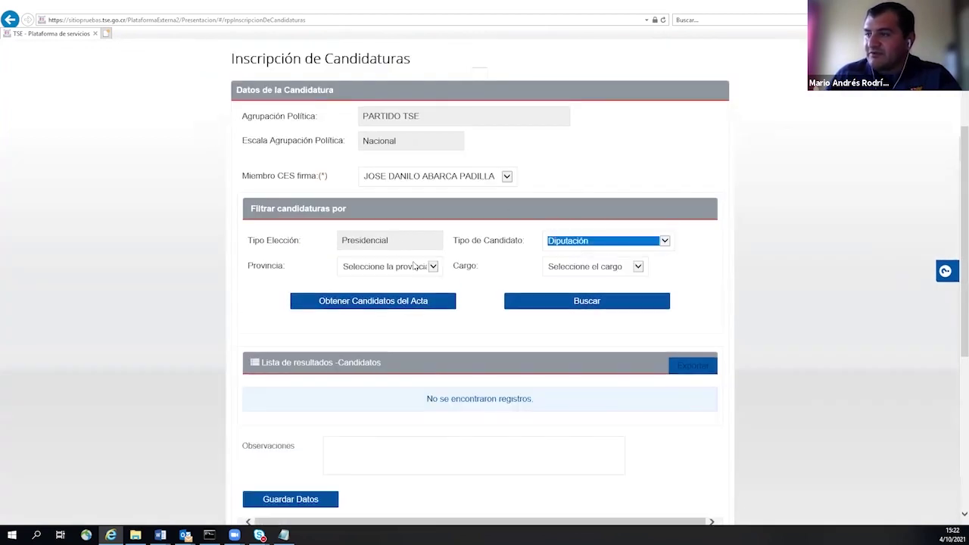
left_click(431, 268)
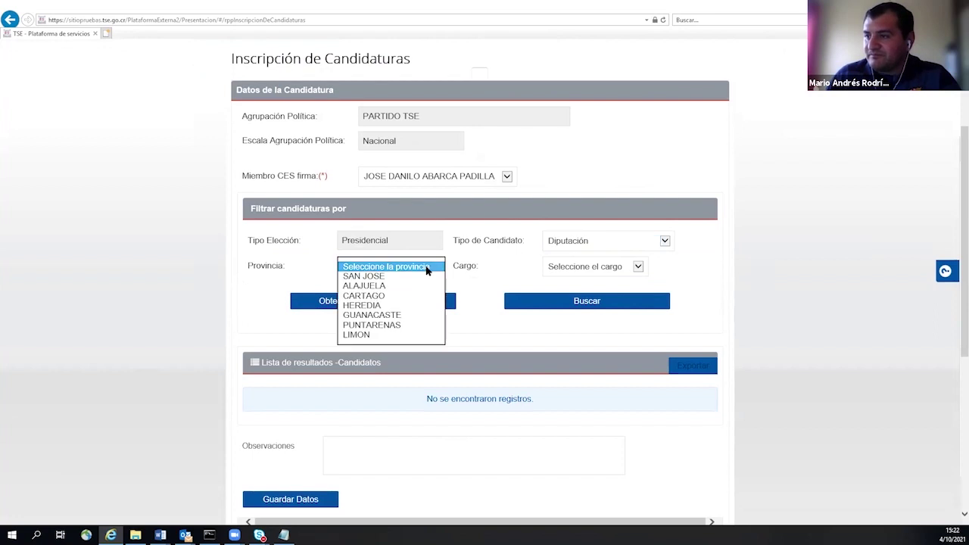
left_click(417, 276)
left_click(579, 267)
left_click(583, 277)
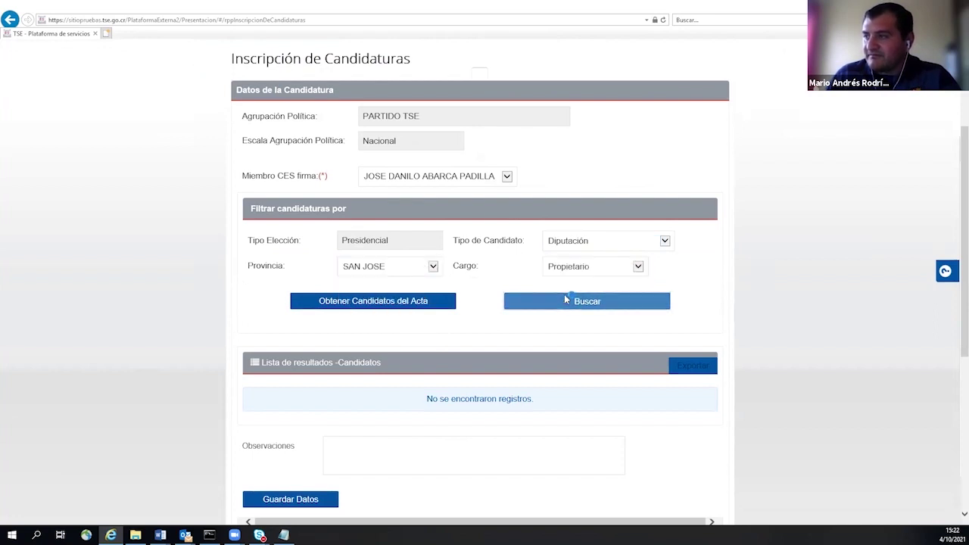
left_click(564, 300)
left_click(427, 416)
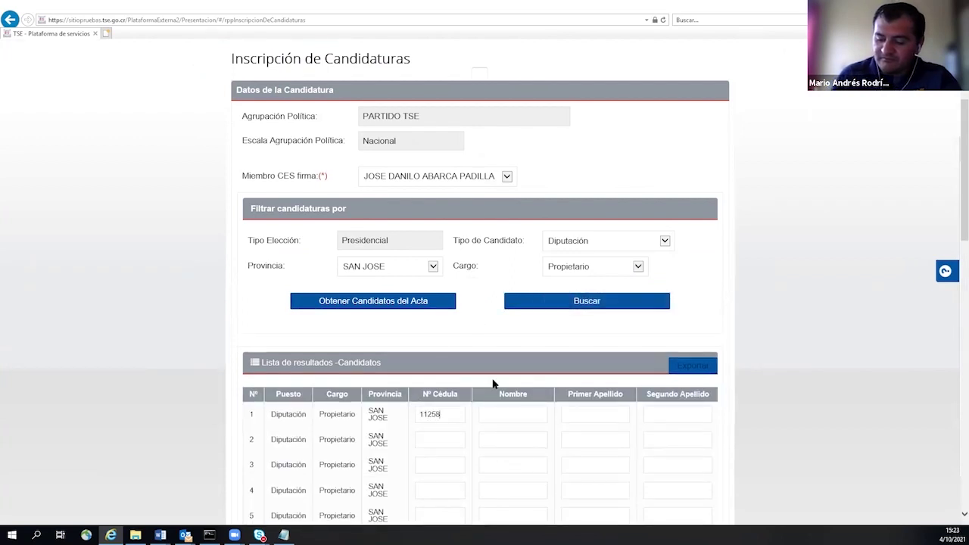
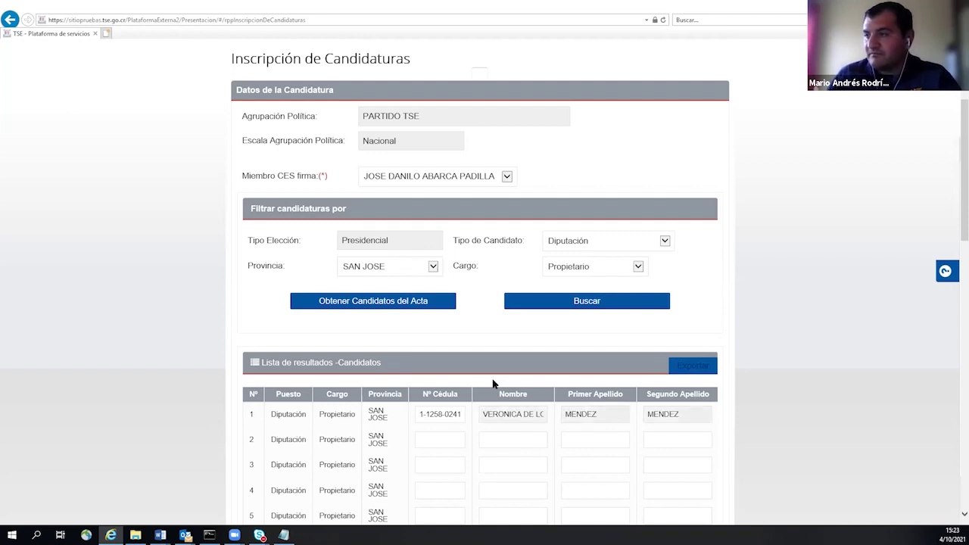
scroll(492, 383, "down", 4)
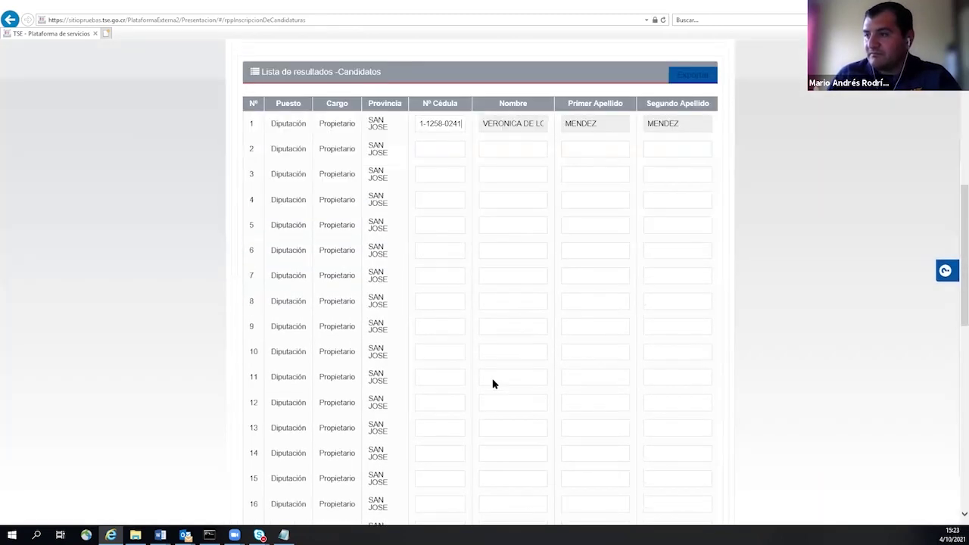
scroll(492, 384, "down", 6)
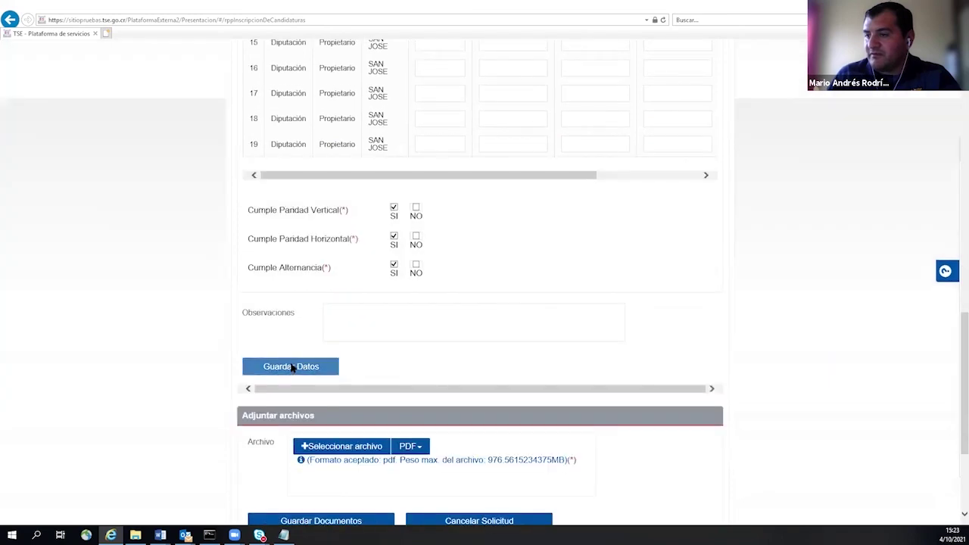
left_click(293, 367)
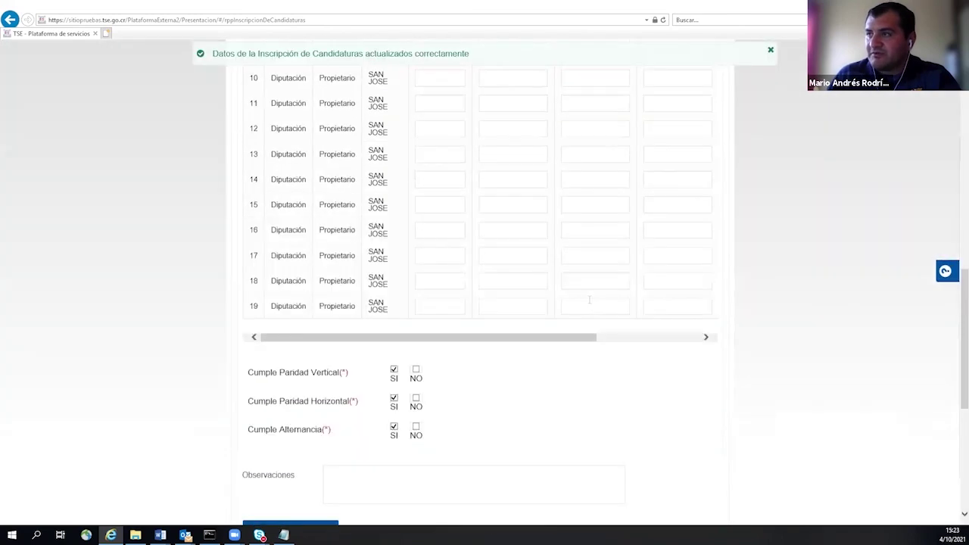
scroll(589, 299, "up", 5)
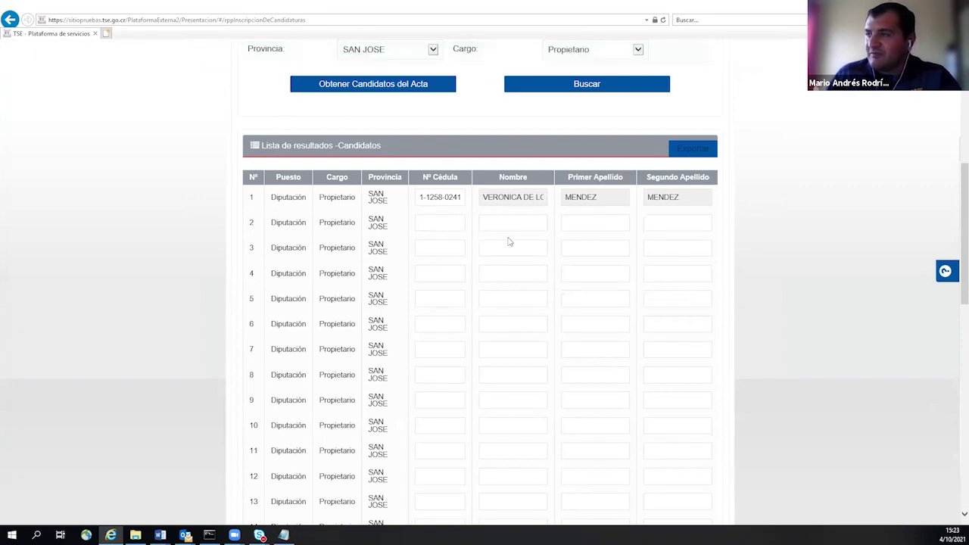
scroll(383, 159, "down", 1)
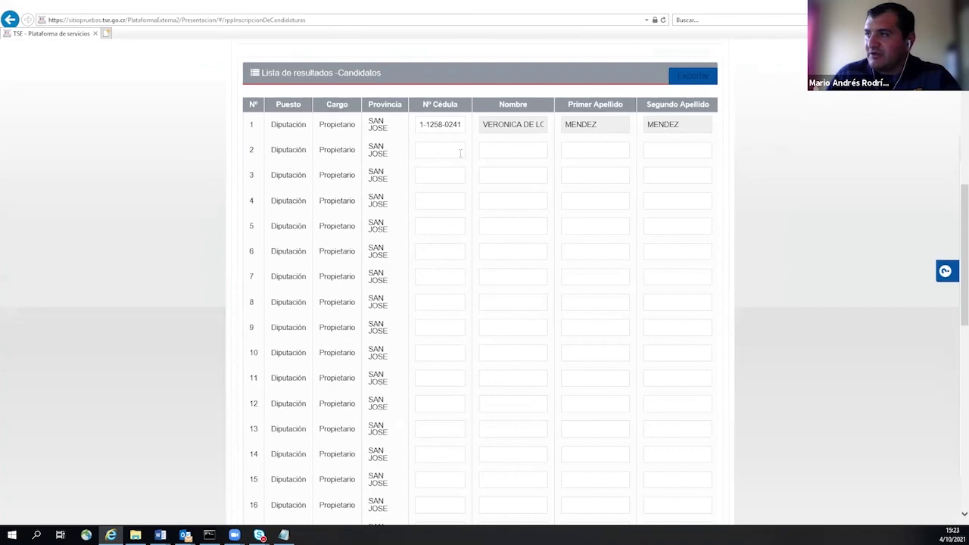
scroll(424, 258, "down", 3)
scroll(424, 261, "up", 5)
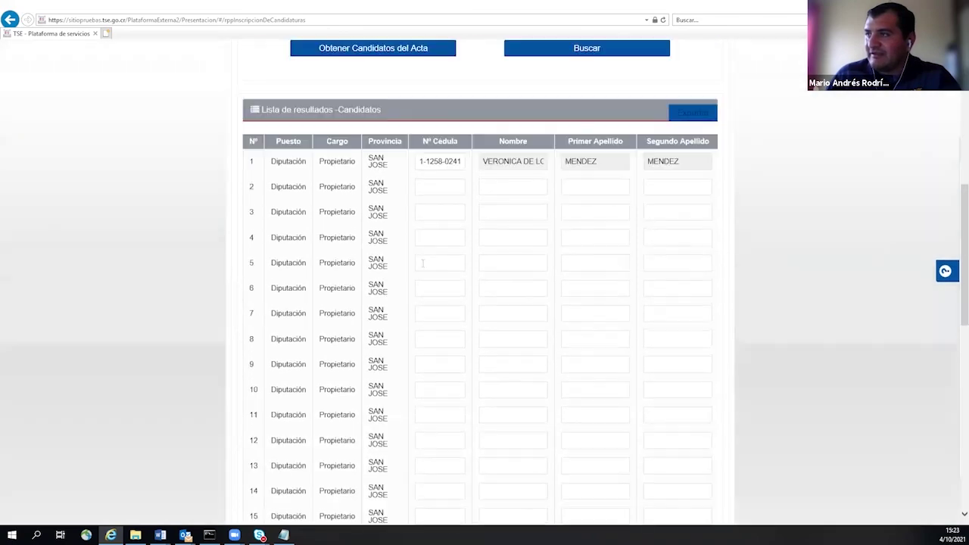
scroll(425, 265, "up", 4)
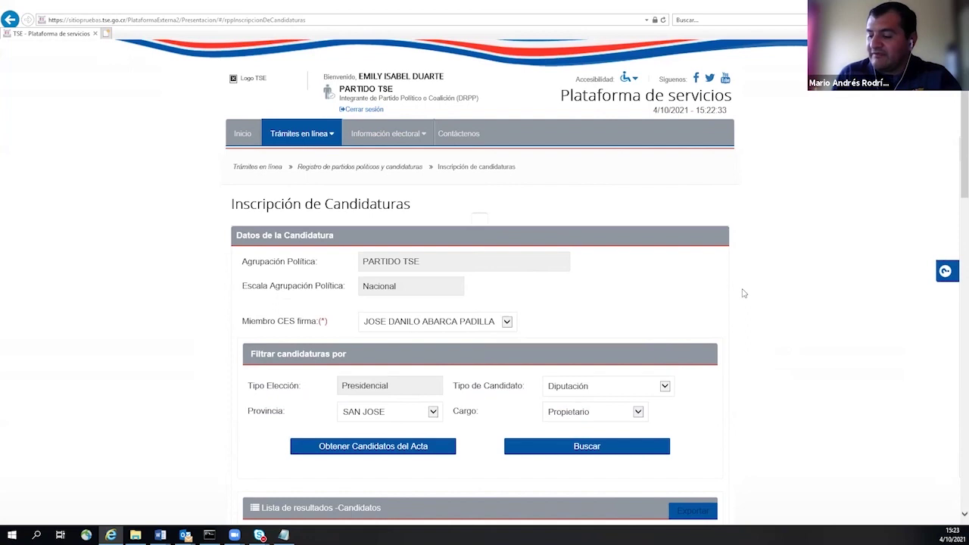
- Go to Solicitudes pendientes de enviar and scroll to the table of five pending requests
mouse_move(303, 141)
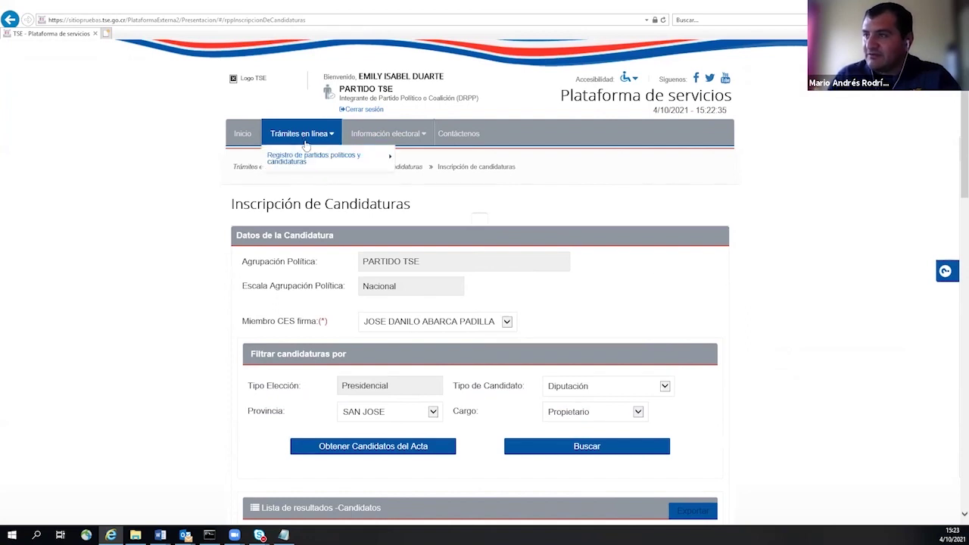
mouse_move(325, 156)
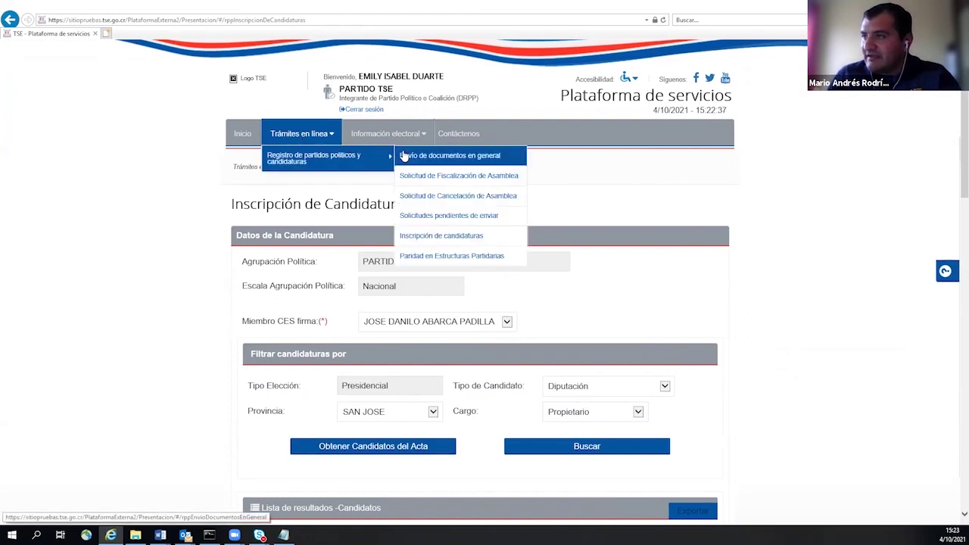
left_click(423, 217)
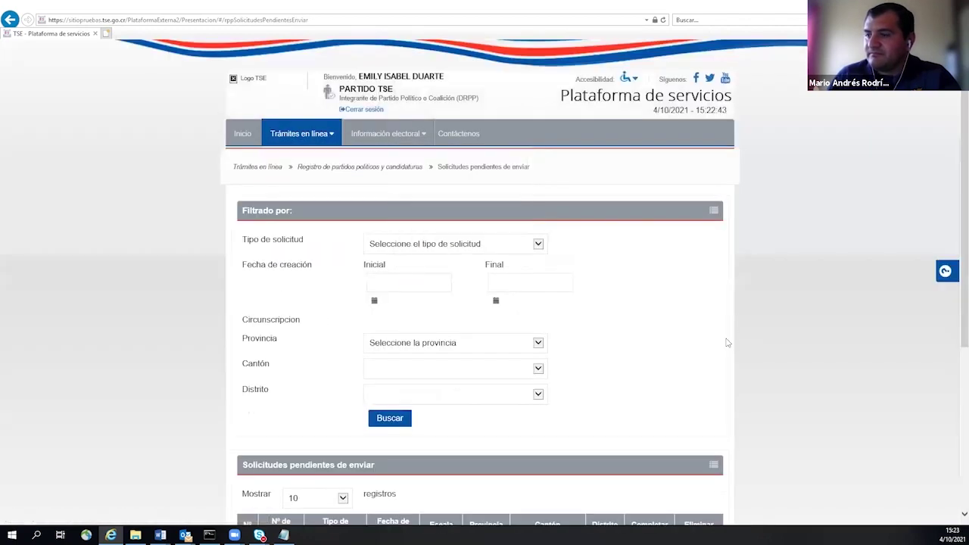
scroll(723, 339, "down", 1)
scroll(723, 340, "down", 2)
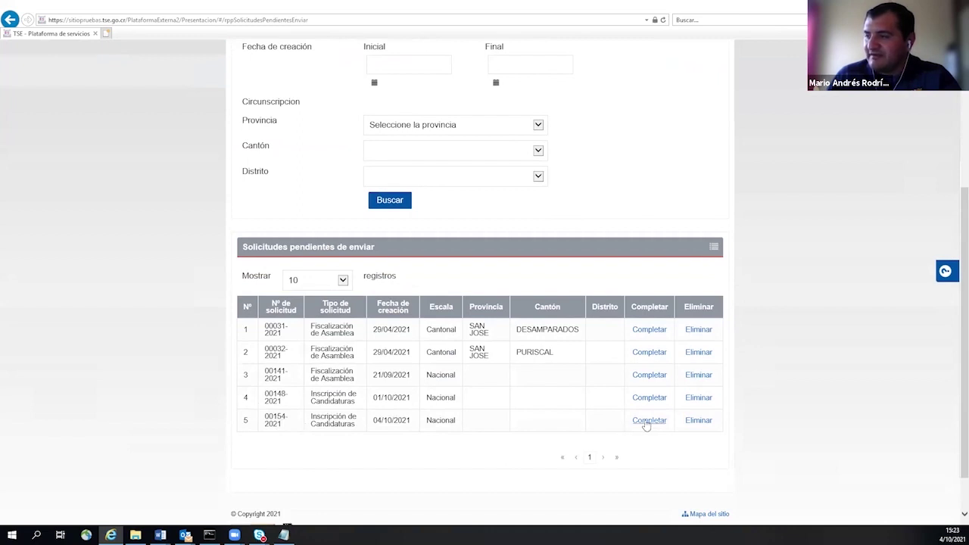
- Resume the fifth pending Inscripción de Candidaturas request and choose a candidate type
left_click(647, 423)
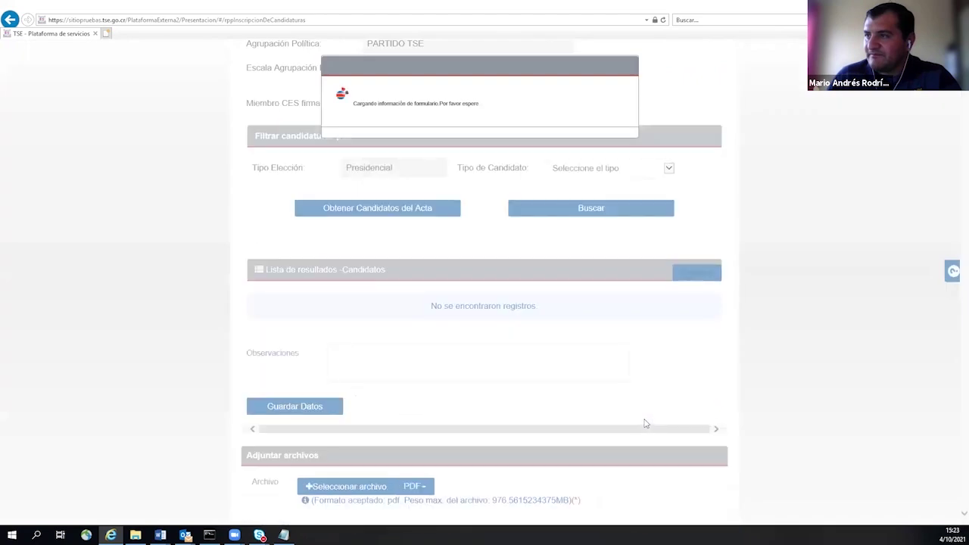
scroll(545, 409, "up", 2)
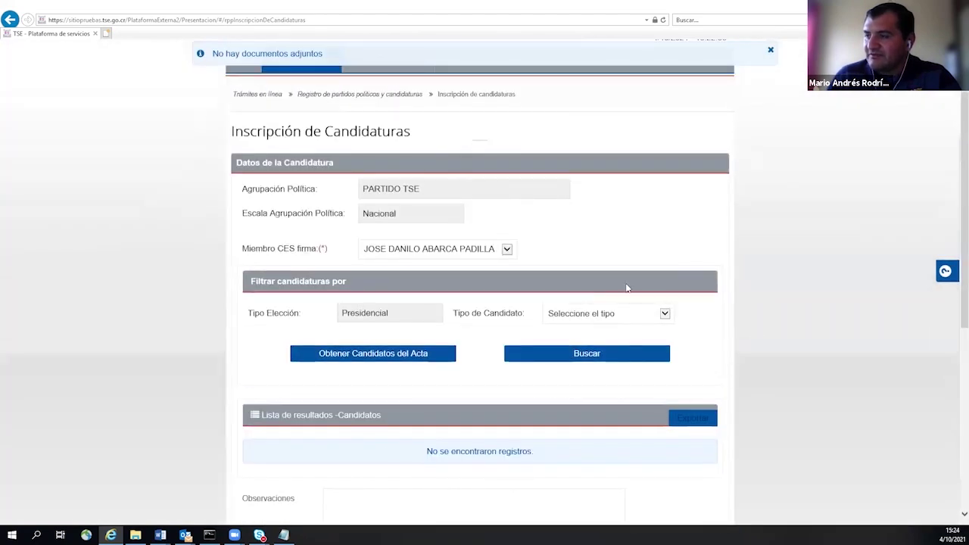
left_click(606, 318)
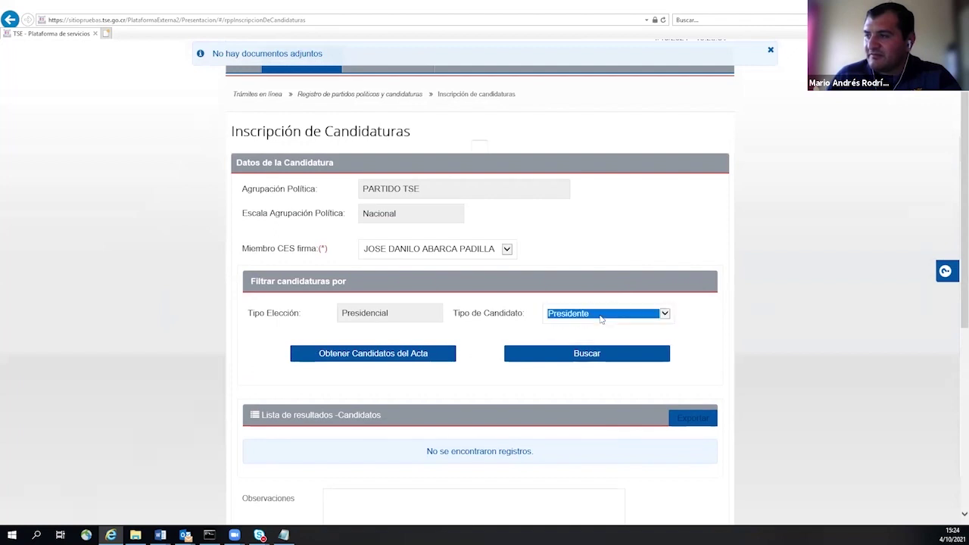
left_click(587, 333)
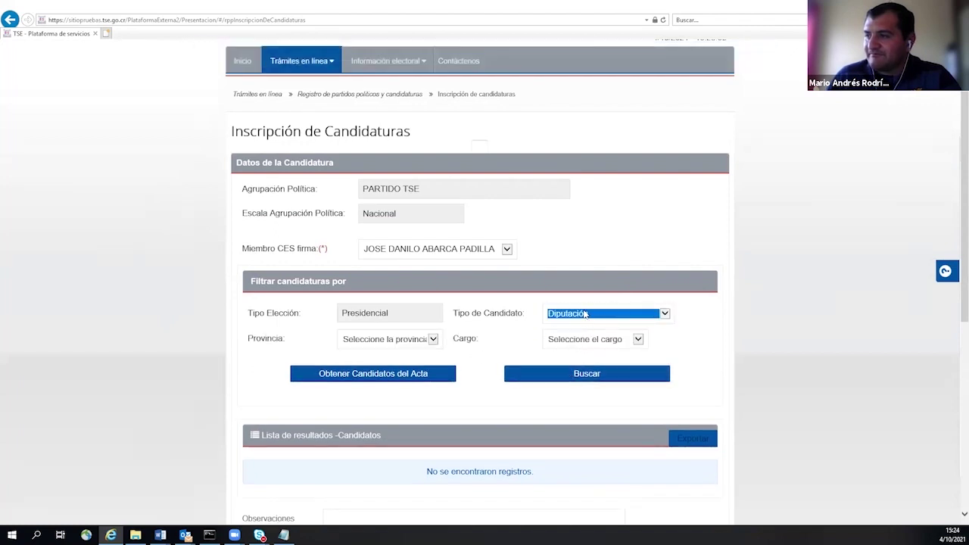
- Switch Tipo de Candidato to Presidente and search the presidential ticket
left_click(583, 315)
left_click(580, 303)
left_click(559, 354)
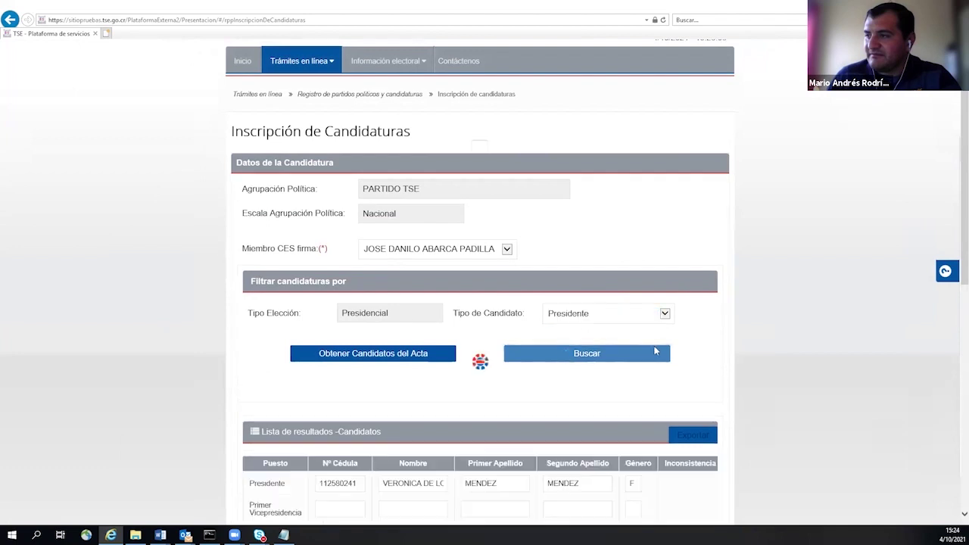
scroll(801, 283, "down", 3)
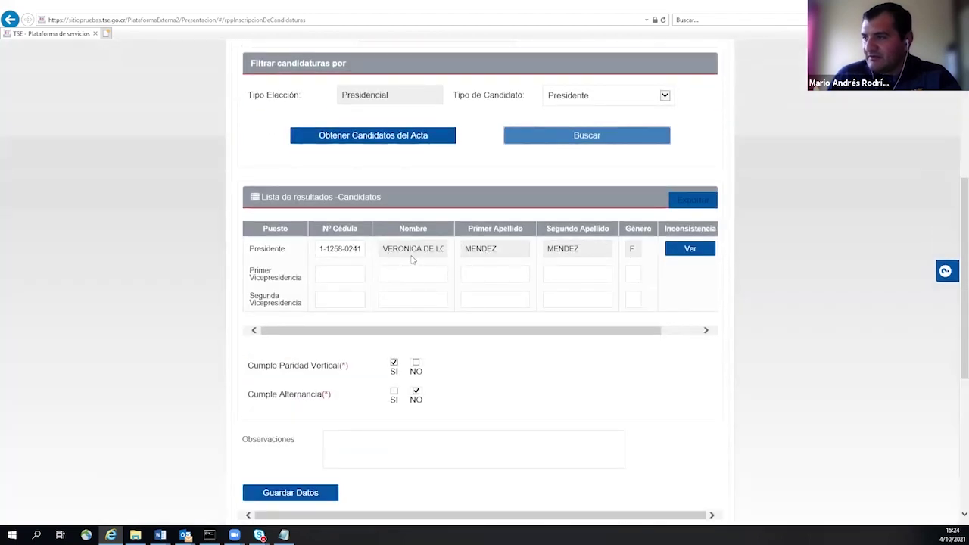
- Search Diputación candidates for SAN JOSE, Propietario, and scroll through the results
left_click(664, 97)
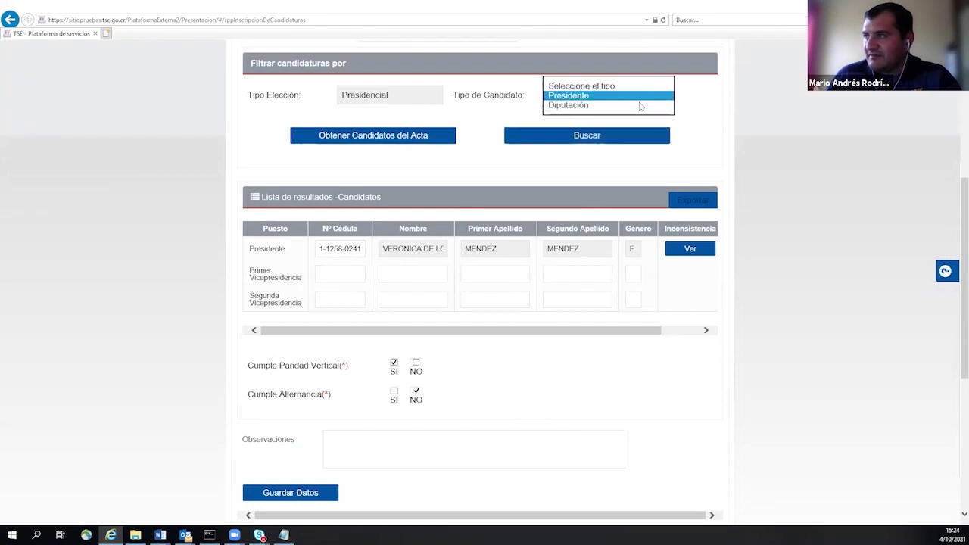
left_click(617, 105)
left_click(383, 120)
left_click(382, 132)
left_click(638, 121)
left_click(580, 132)
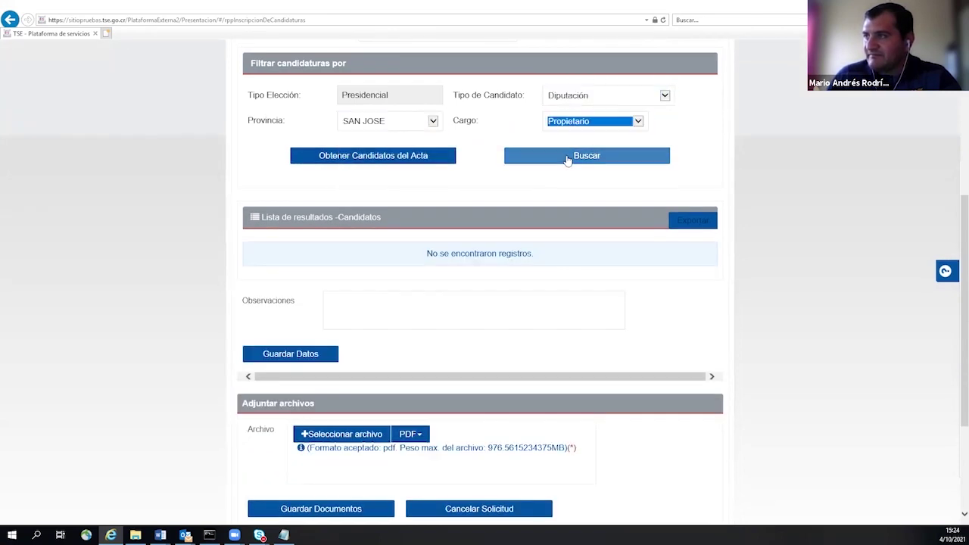
left_click(567, 157)
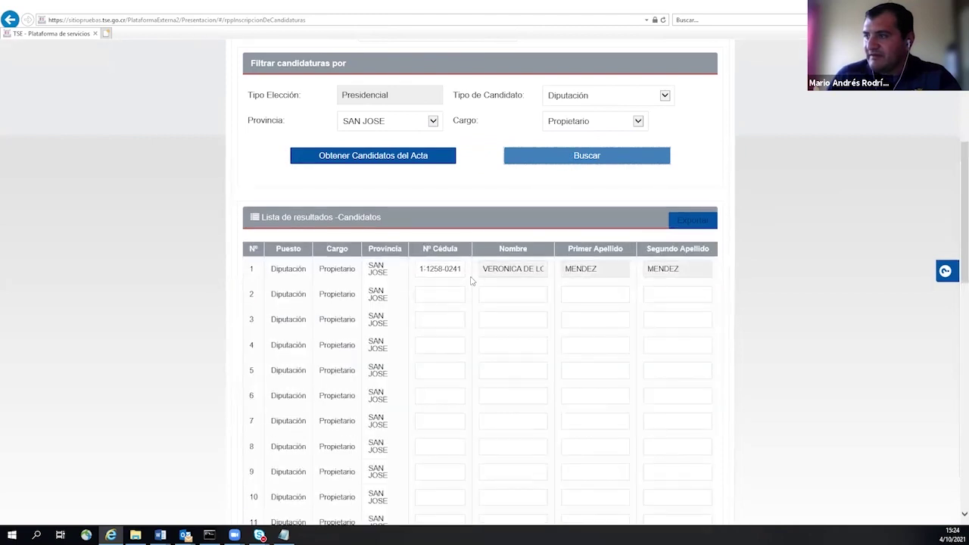
scroll(633, 291, "down", 2)
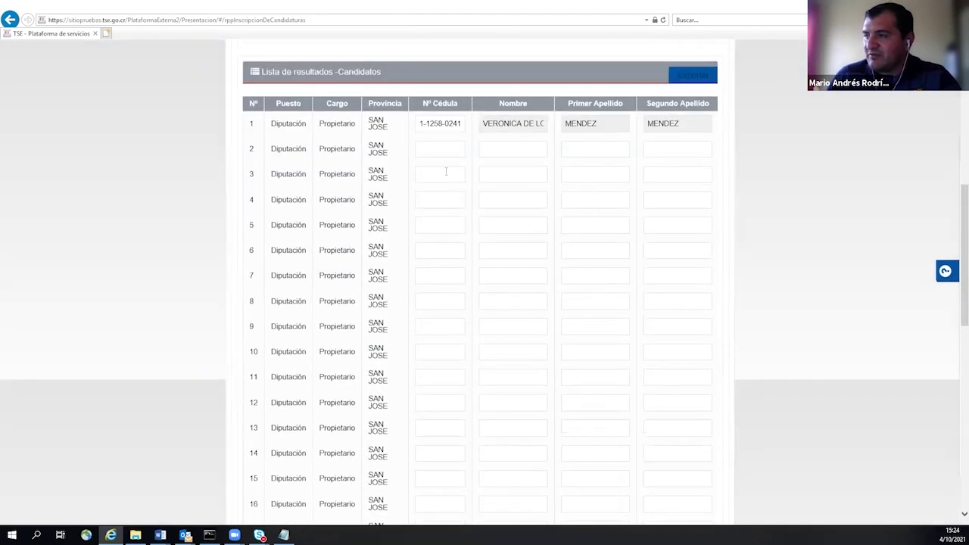
scroll(450, 179, "down", 8)
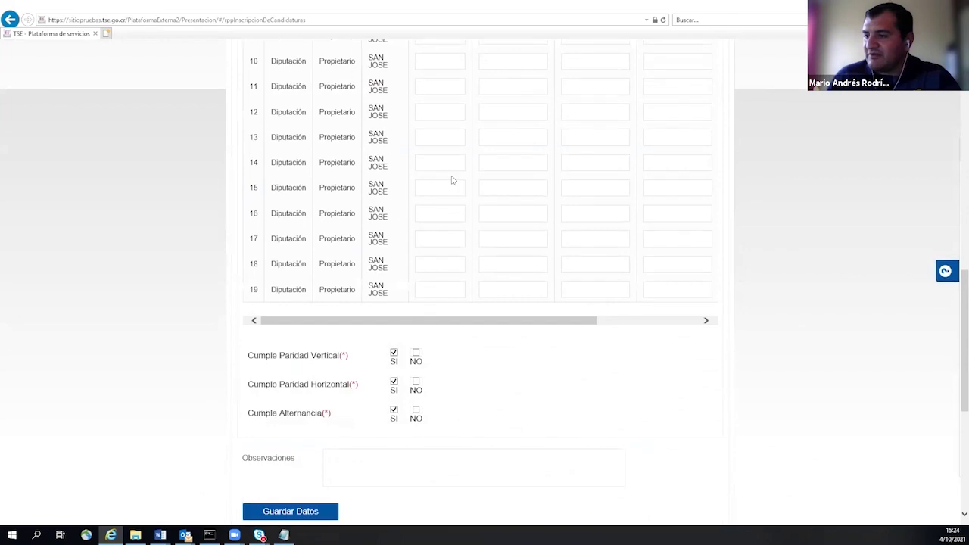
scroll(458, 180, "down", 1)
scroll(485, 201, "up", 3)
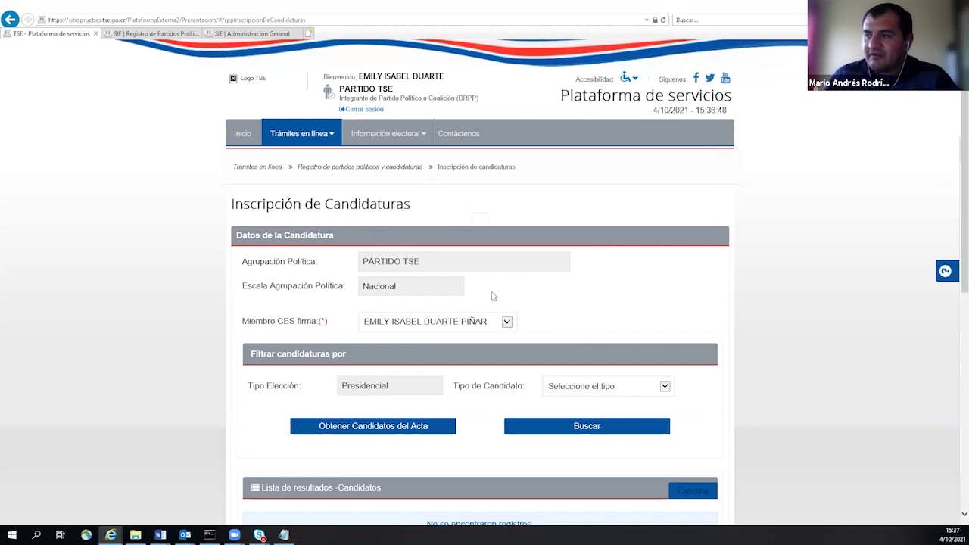
- Search the presidential ticket again with Tipo de Candidato set to Presidente
scroll(542, 275, "down", 3)
left_click(606, 241)
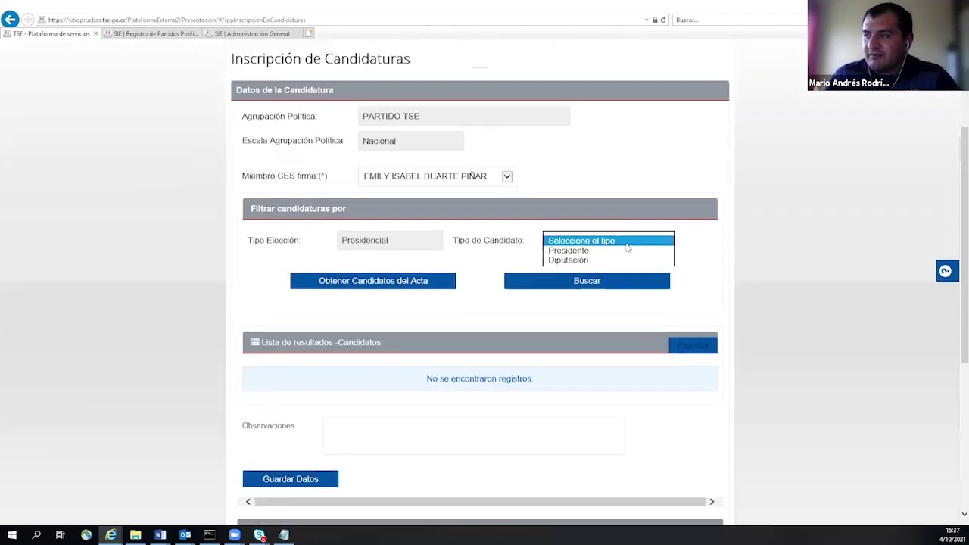
left_click(569, 251)
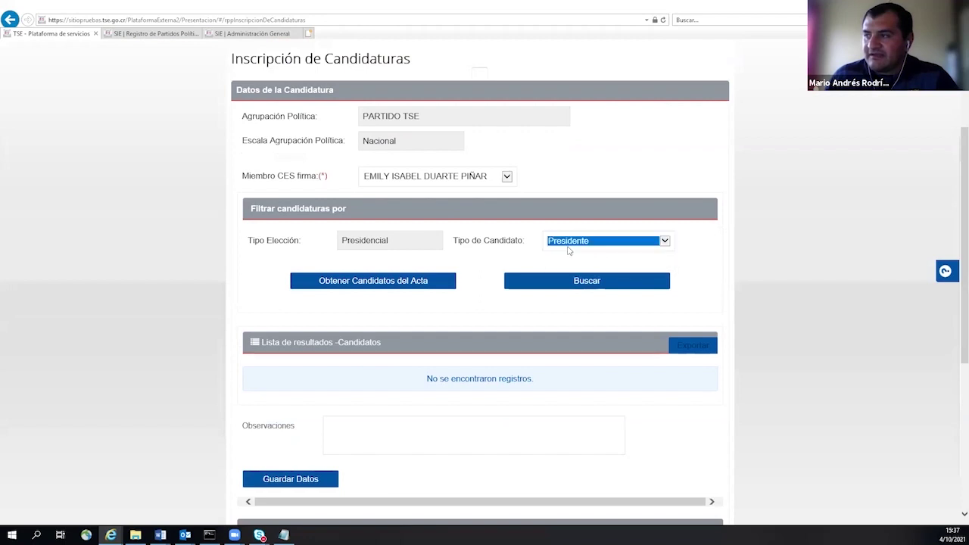
left_click(589, 281)
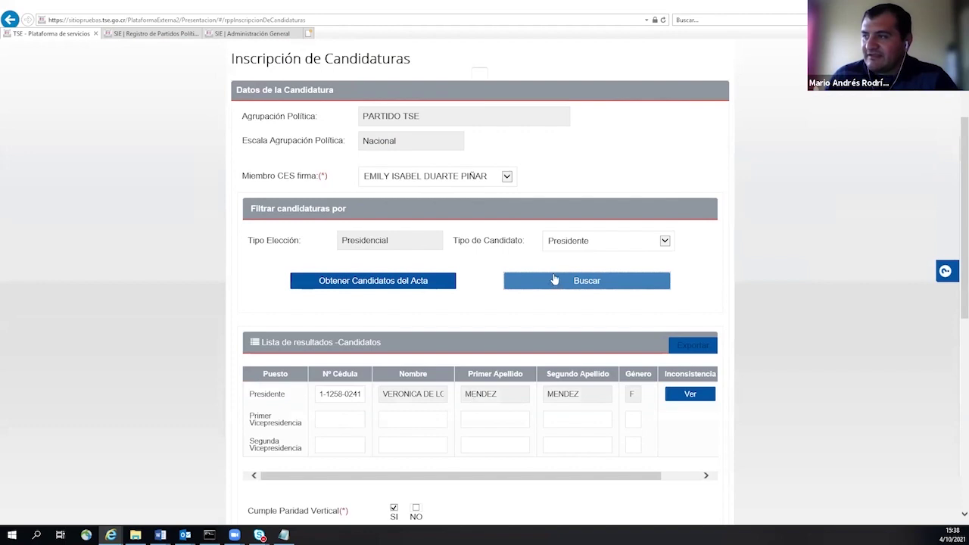
- Reload the Diputación list for SAN JOSE, Propietario
left_click(579, 242)
left_click(581, 249)
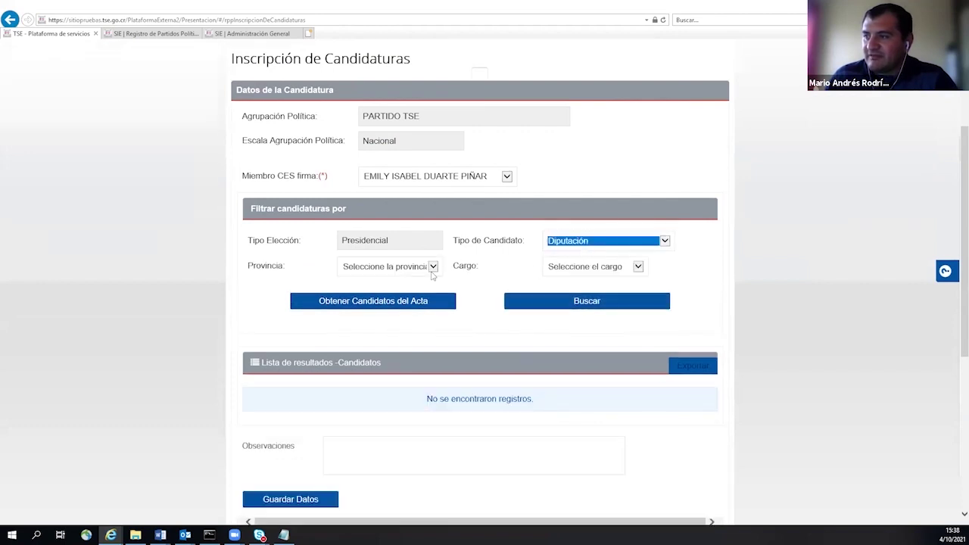
left_click(412, 267)
left_click(371, 274)
left_click(575, 266)
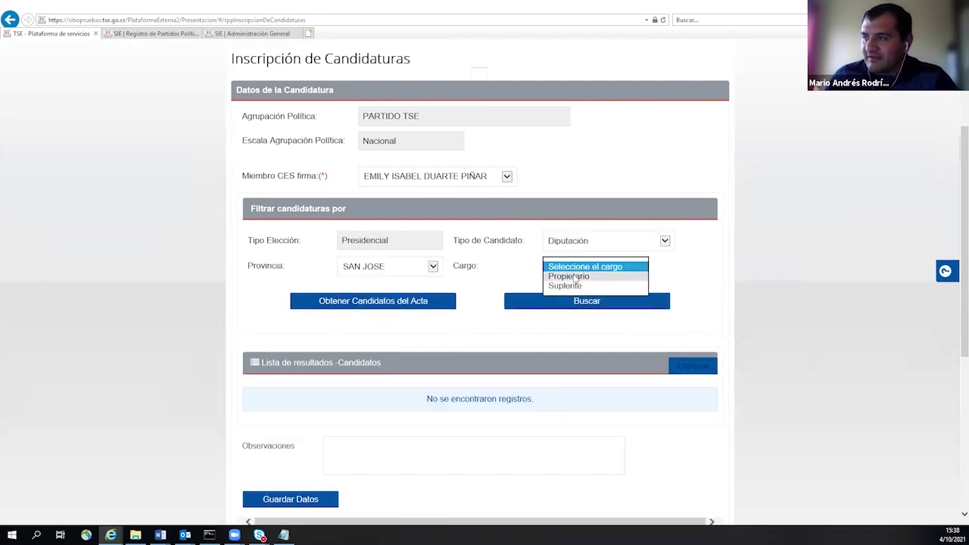
left_click(573, 275)
left_click(557, 307)
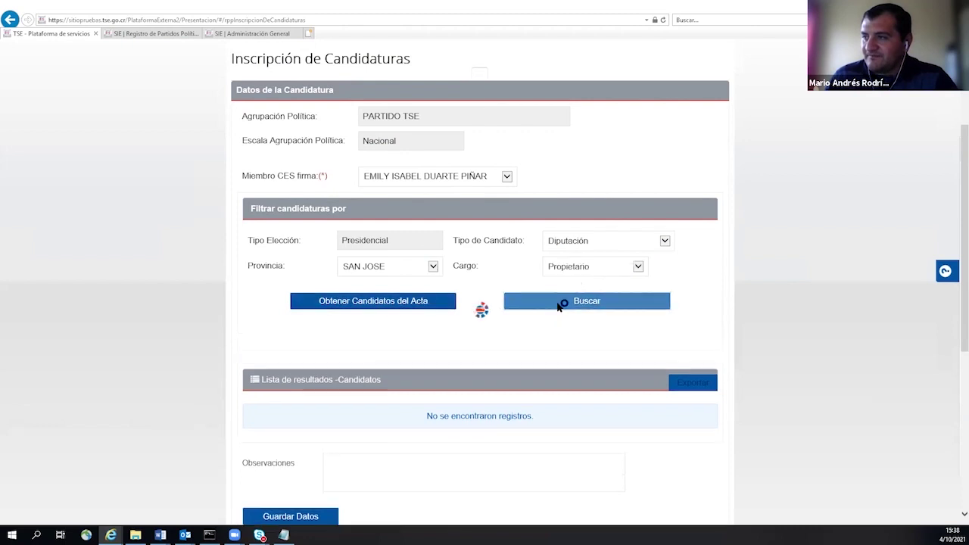
scroll(492, 311, "down", 1)
scroll(449, 311, "down", 1)
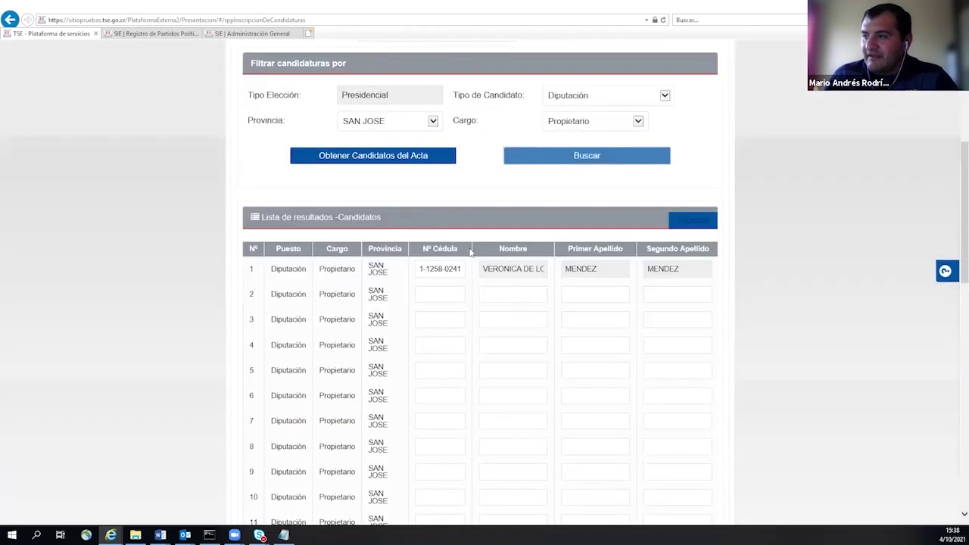
- Check the second deputy's cédula field and scroll down to Enviar solicitud
left_click(426, 296)
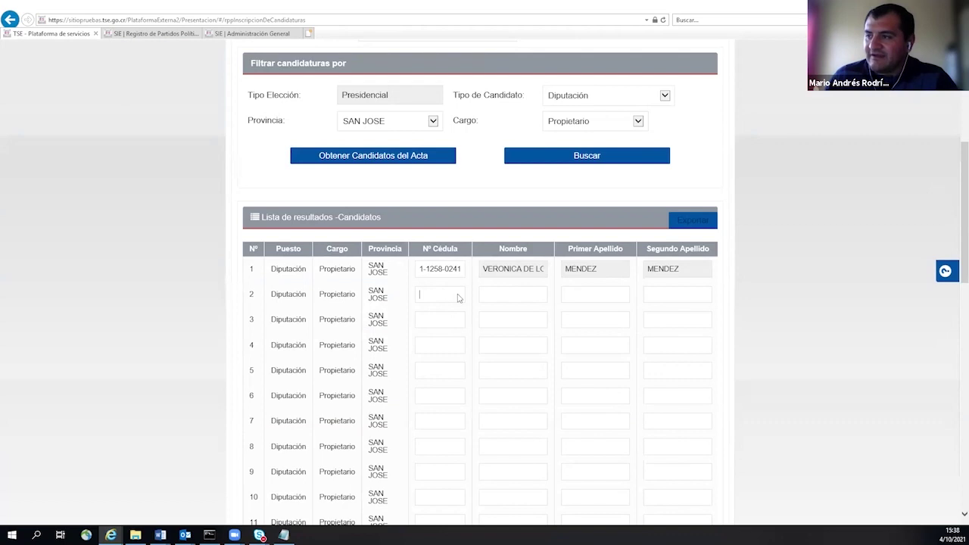
scroll(469, 301, "down", 6)
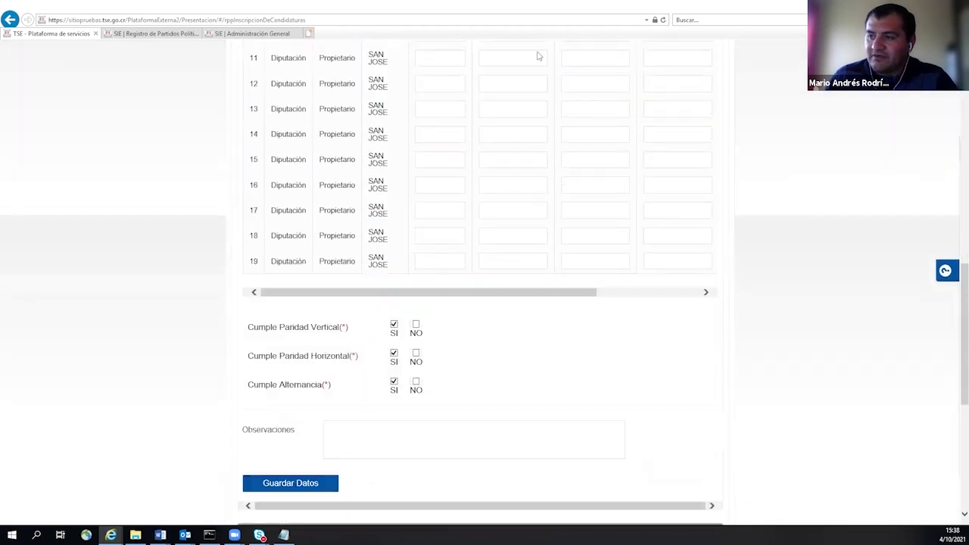
scroll(392, 214, "down", 1)
scroll(437, 202, "down", 5)
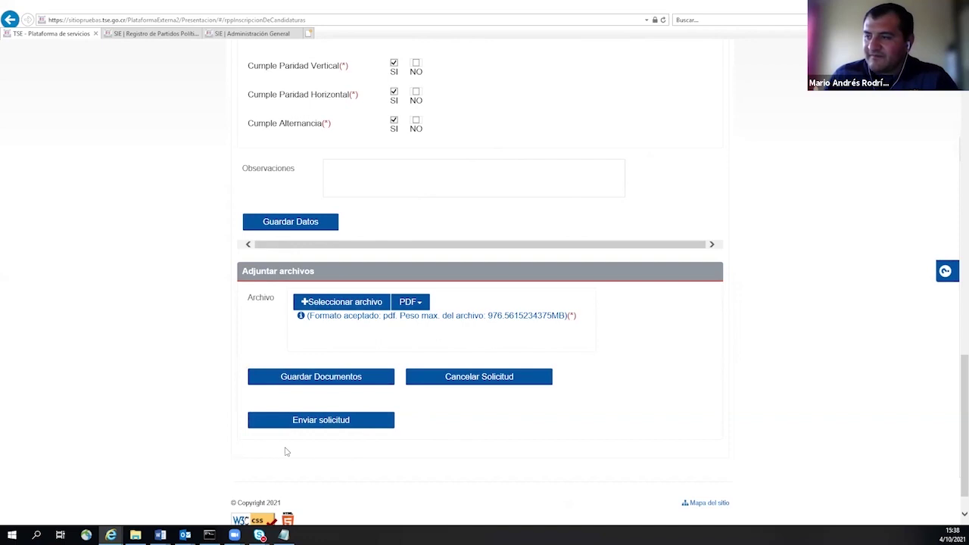
- Send the candidacy registration request and confirm it with Aceptar
left_click(318, 421)
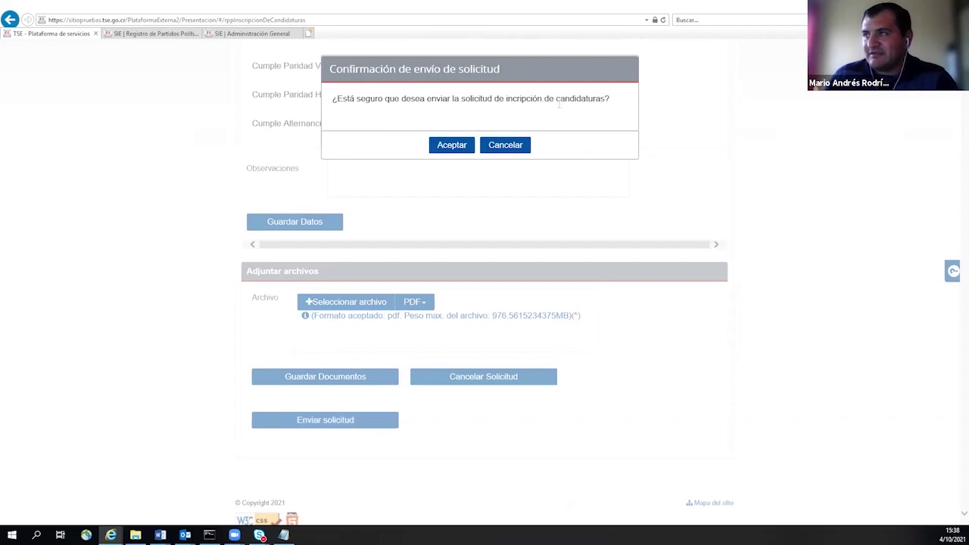
left_click(451, 144)
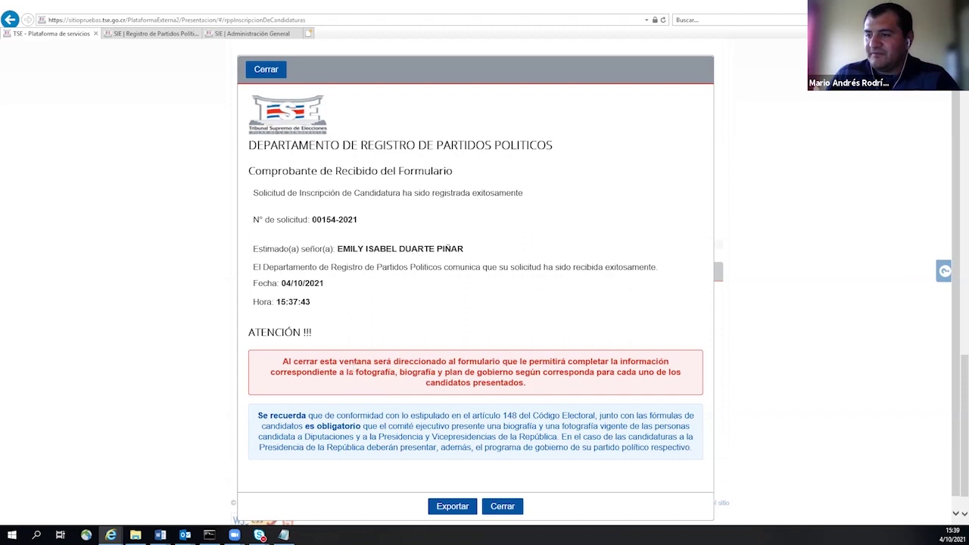
- Close the Comprobante de Recibido receipt with its lower Cerrar button
scroll(370, 371, "down", 1)
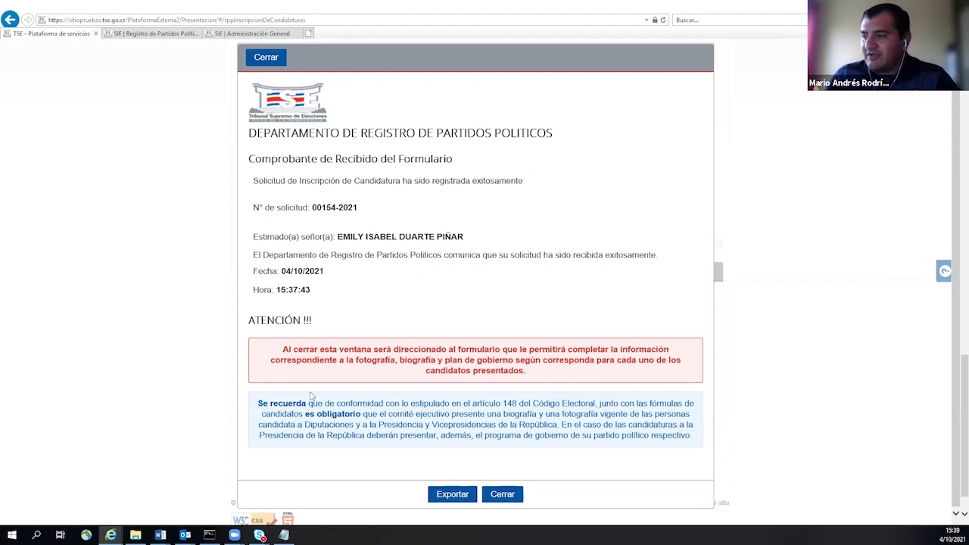
left_click(500, 498)
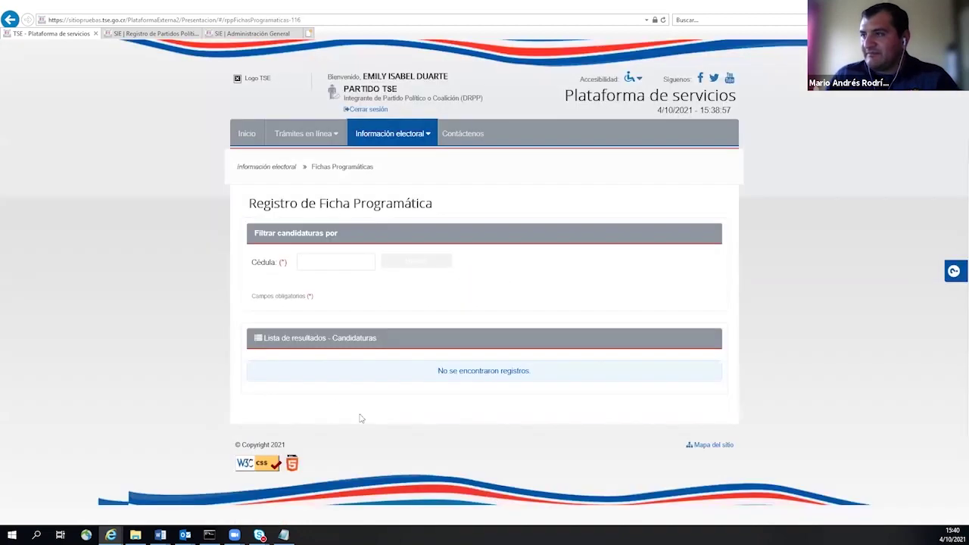
- Enter the candidate's 9-digit cédula in the Cédula field and search
left_click(400, 135)
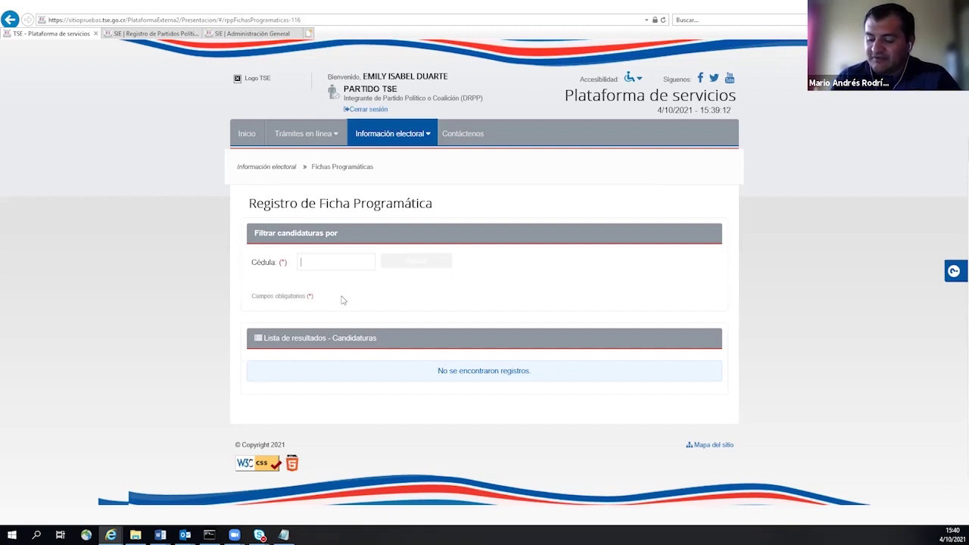
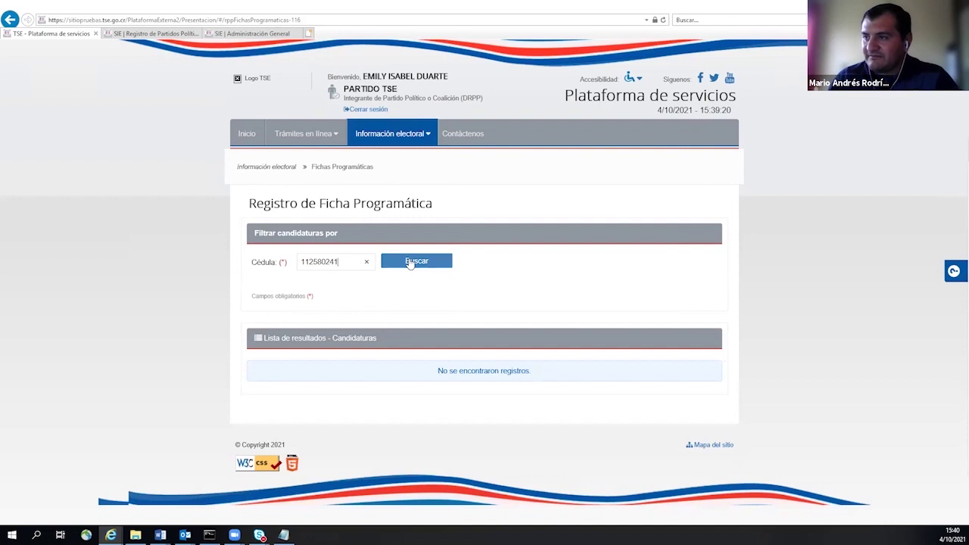
left_click(410, 262)
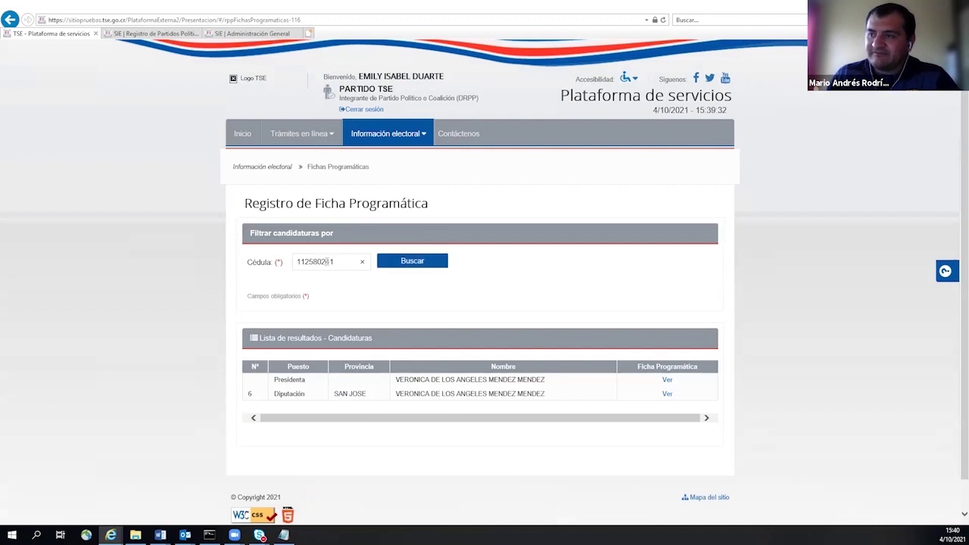
- Change the cédula's last digit to 0 and search again
double_click(336, 262)
left_click(334, 262)
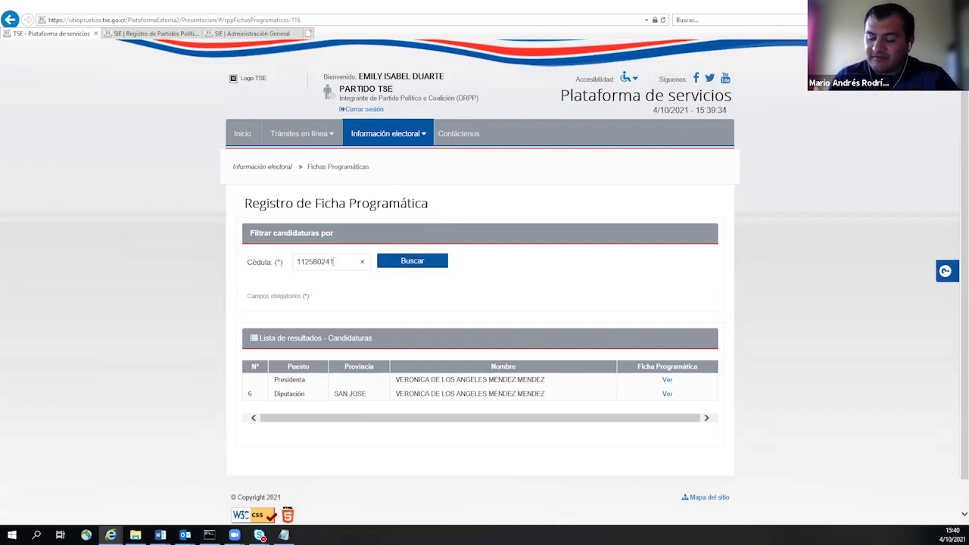
key("BackSpace")
type("0")
left_click(387, 265)
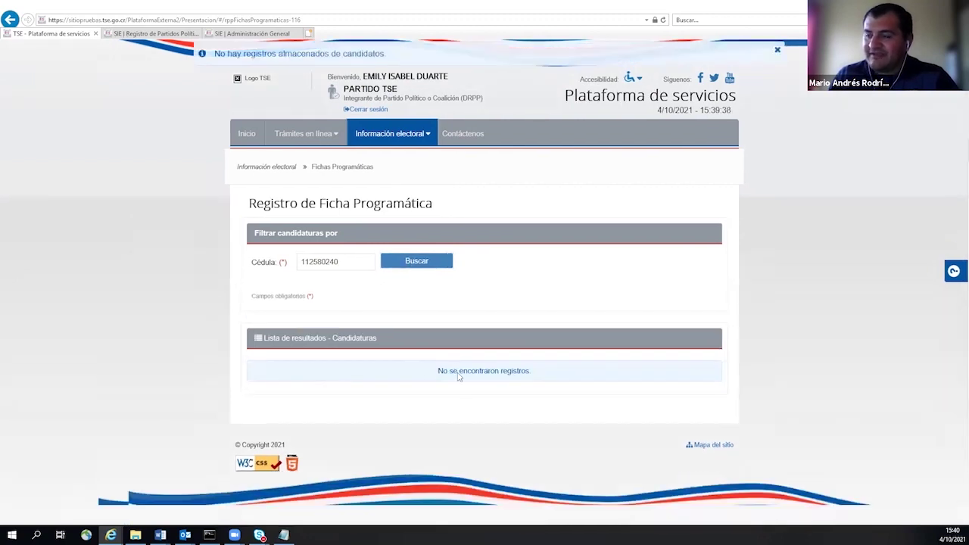
- Restore the cédula's last digit to 1 and search, listing the Presidenta and San José Diputación candidatures
double_click(324, 262)
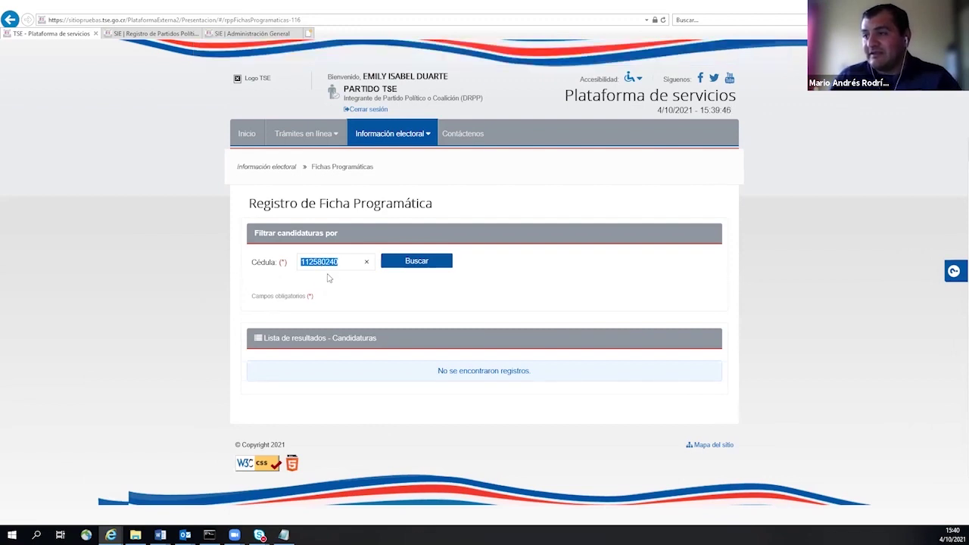
left_click(341, 262)
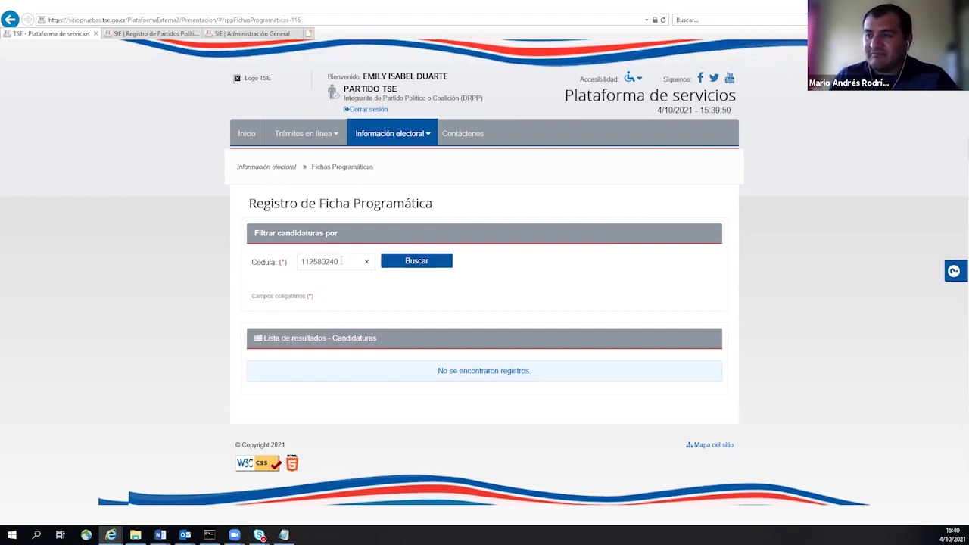
key("BackSpace")
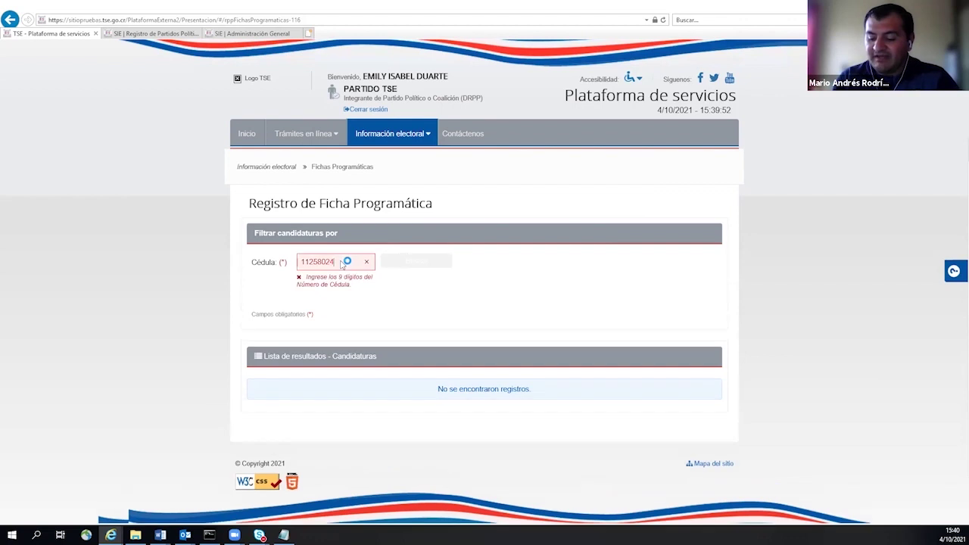
type("1")
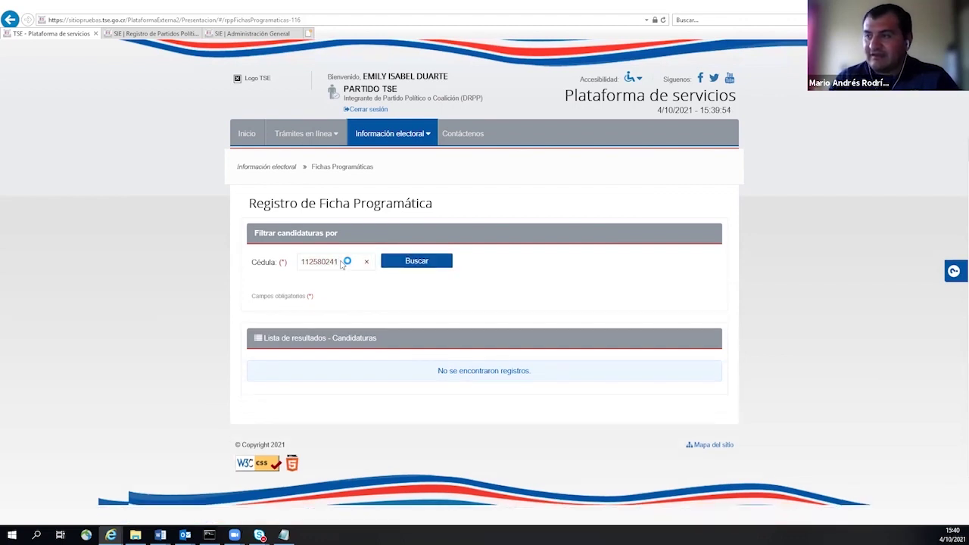
left_click(408, 265)
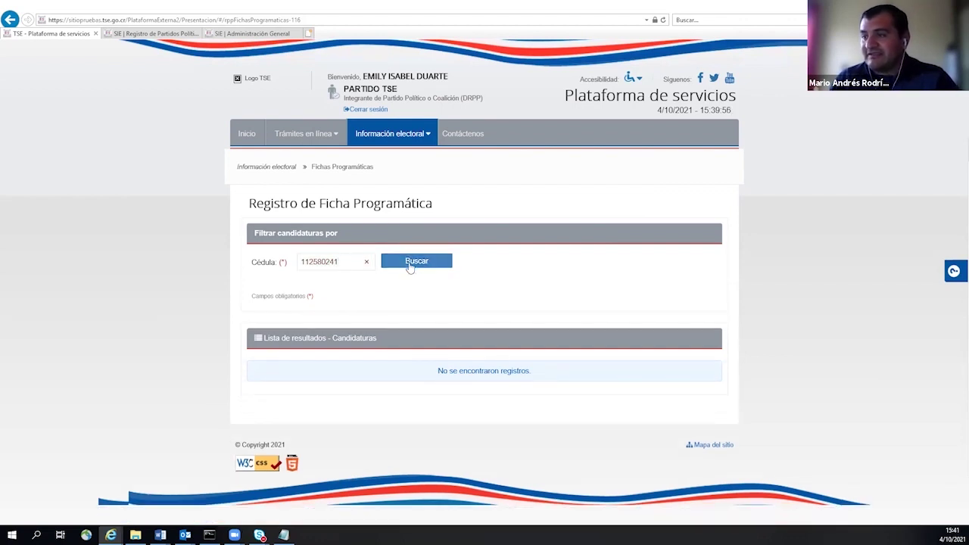
left_click(410, 267)
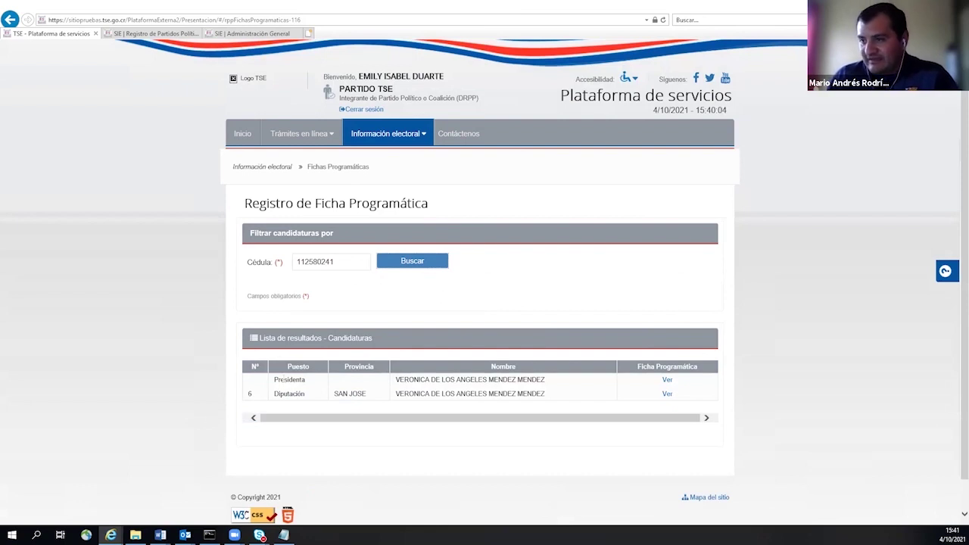
- Open the Presidenta row's ficha and scroll to the photo, biography and government plan uploads
scroll(319, 305, "down", 1)
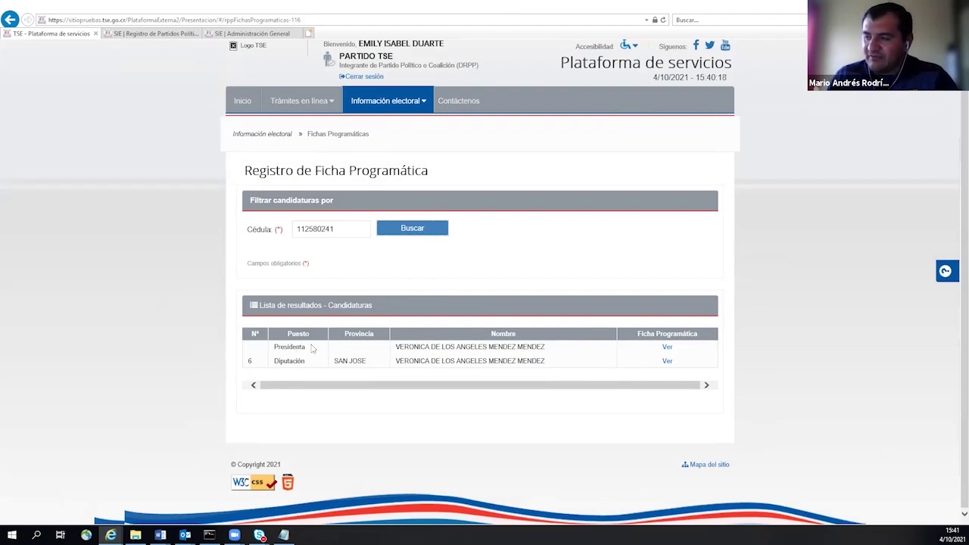
left_click(667, 347)
scroll(667, 348, "down", 3)
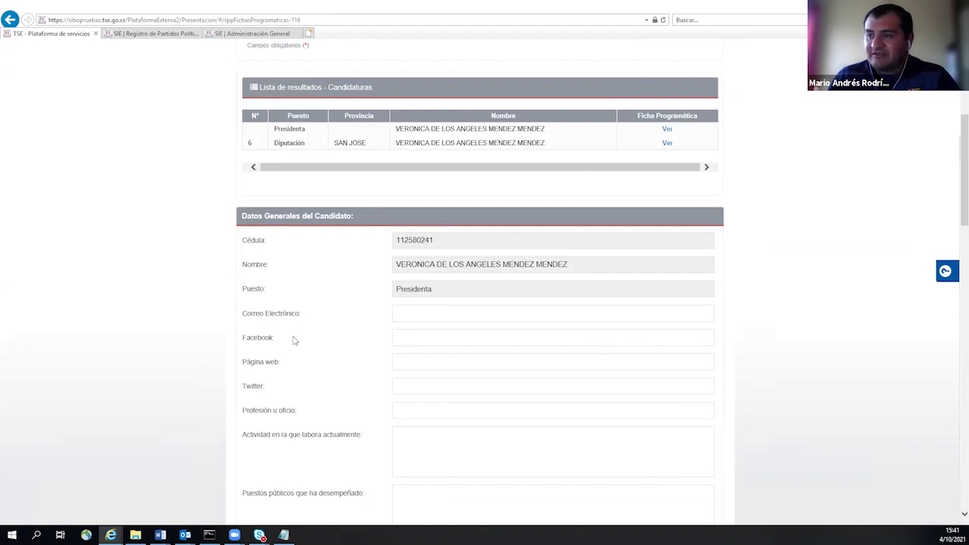
scroll(310, 333, "down", 1)
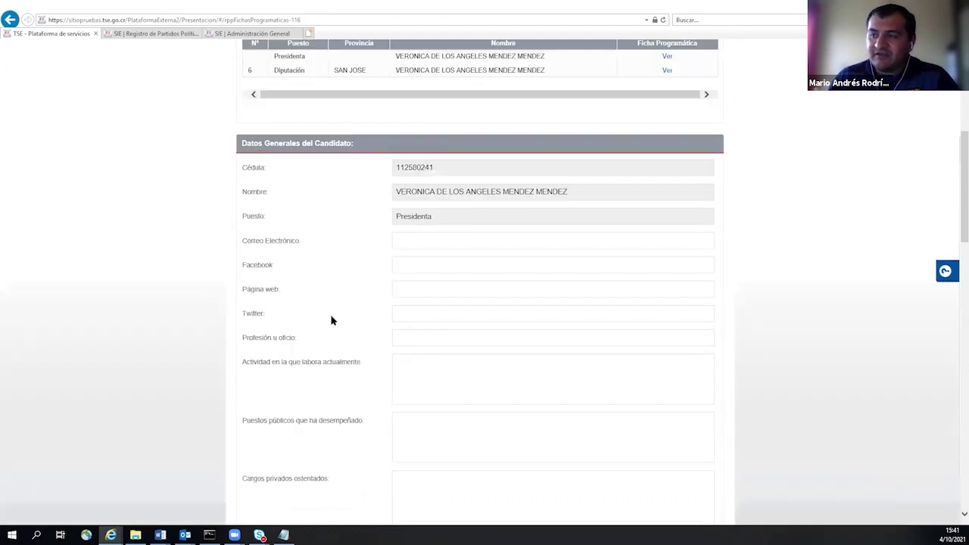
scroll(363, 303, "down", 1)
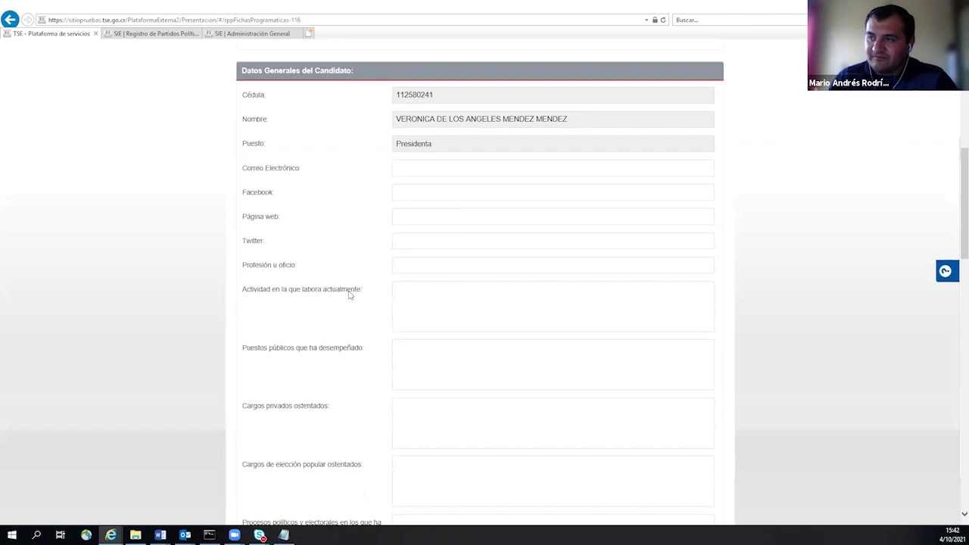
scroll(401, 253, "down", 2)
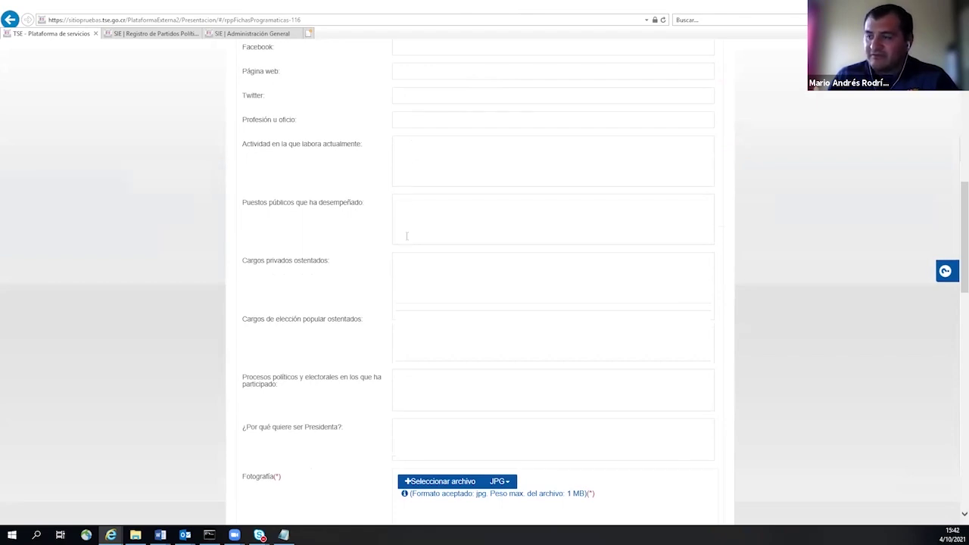
scroll(409, 235, "down", 1)
scroll(419, 231, "up", 3)
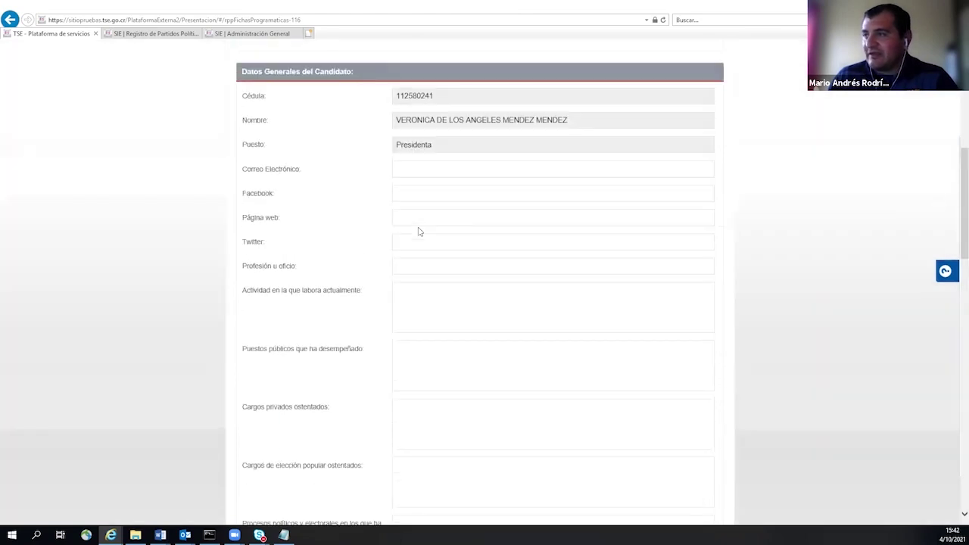
scroll(419, 232, "down", 6)
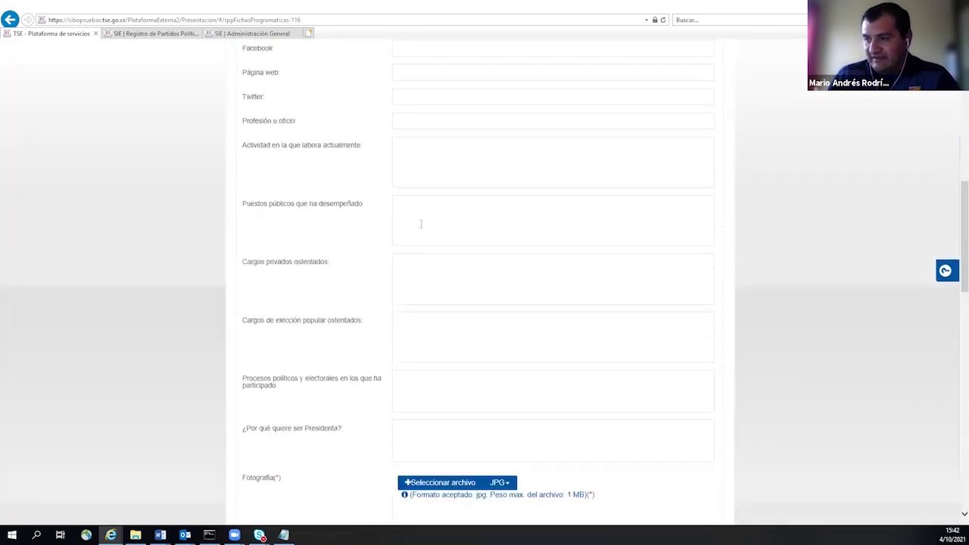
scroll(308, 213, "down", 1)
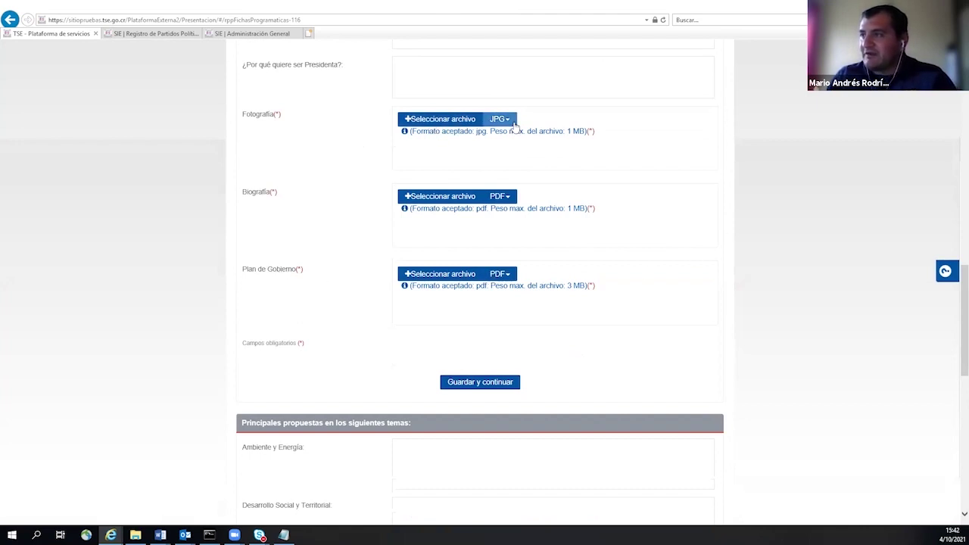
- Upload foto M 3 as the candidate's photo
left_click(512, 124)
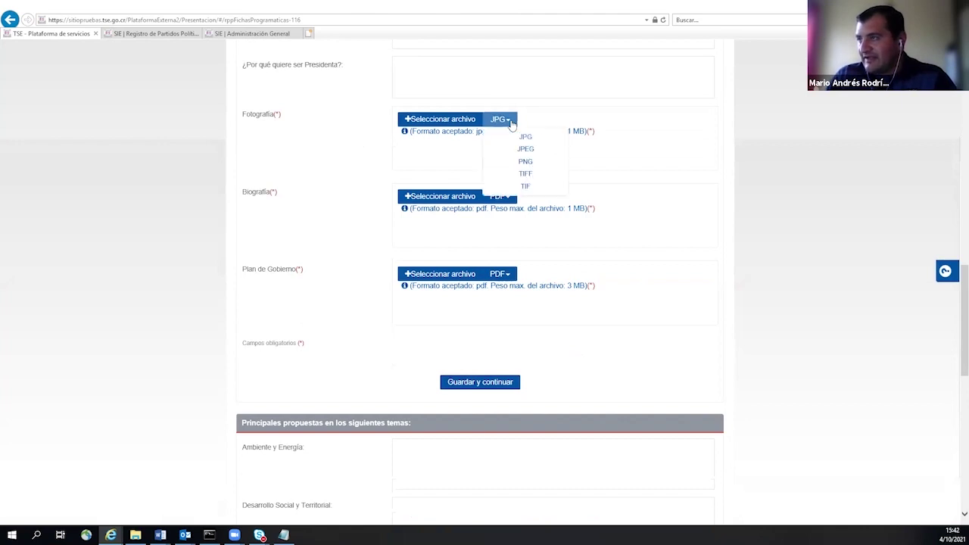
left_click(513, 121)
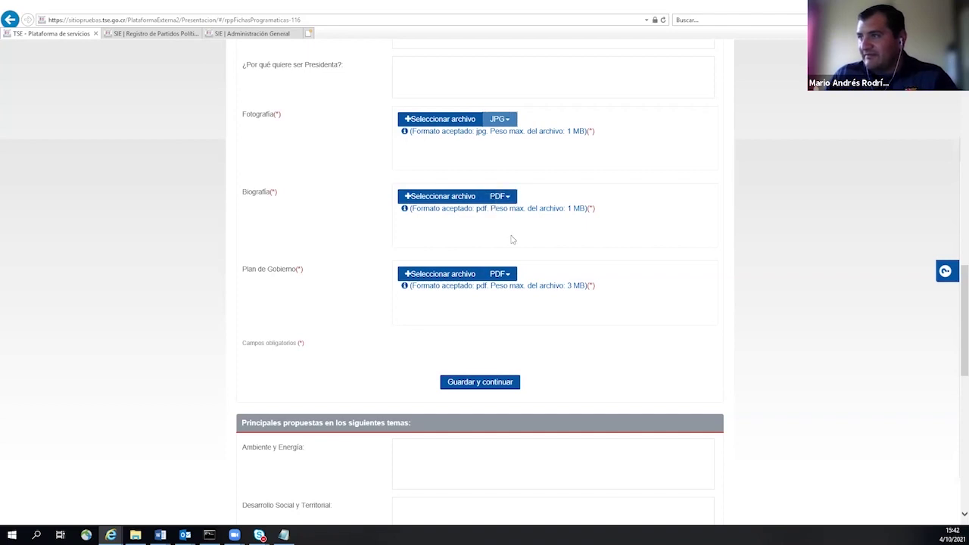
left_click(447, 123)
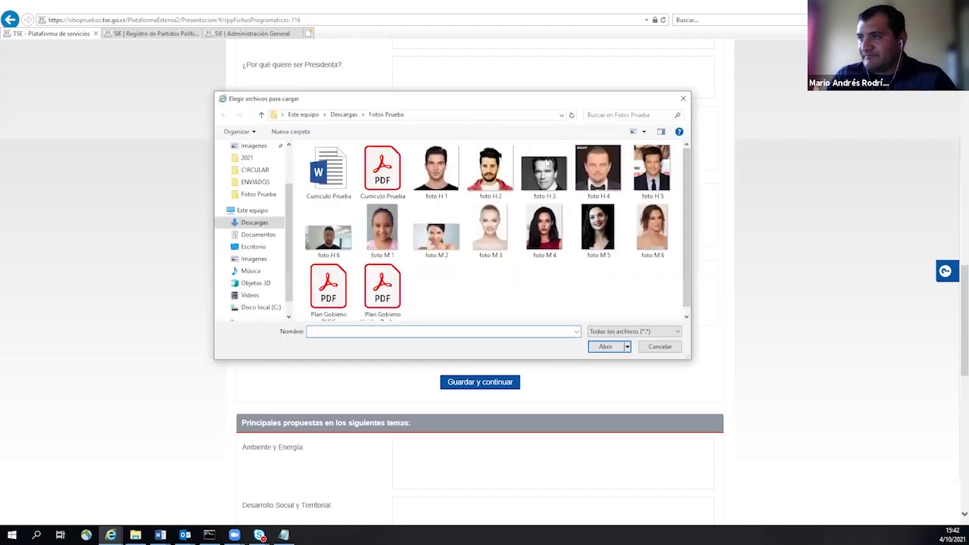
left_click(602, 173)
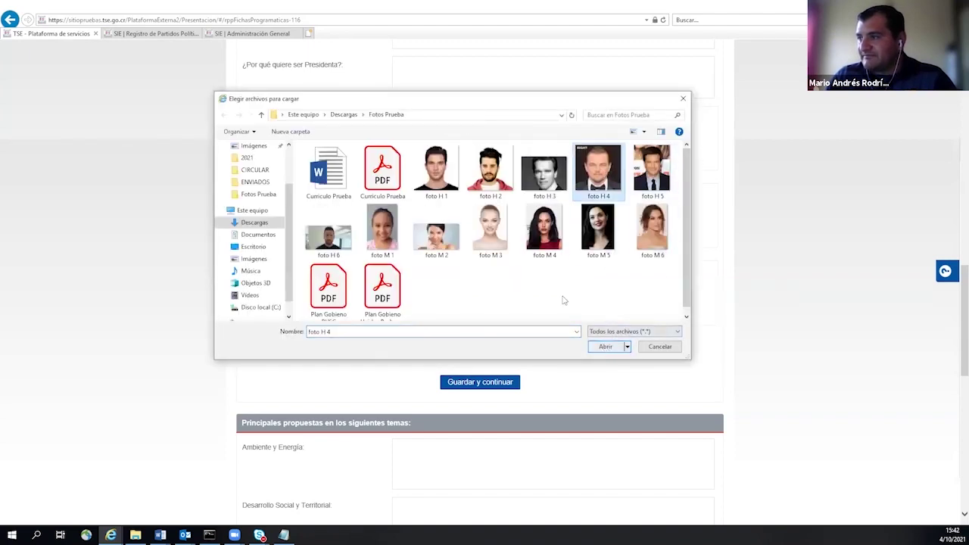
left_click(493, 219)
left_click(603, 348)
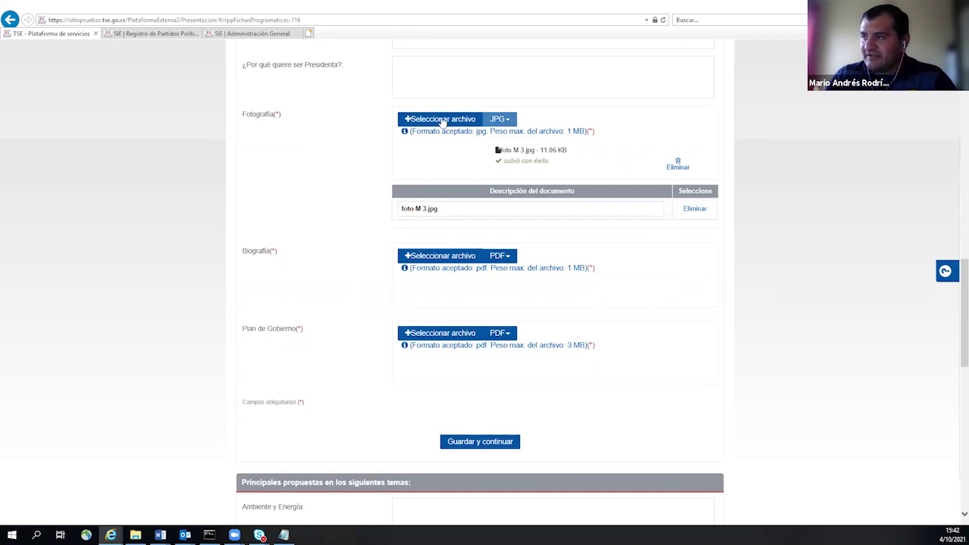
- Upload Curriculo Prueba.pdf as the candidate's biography
left_click(435, 259)
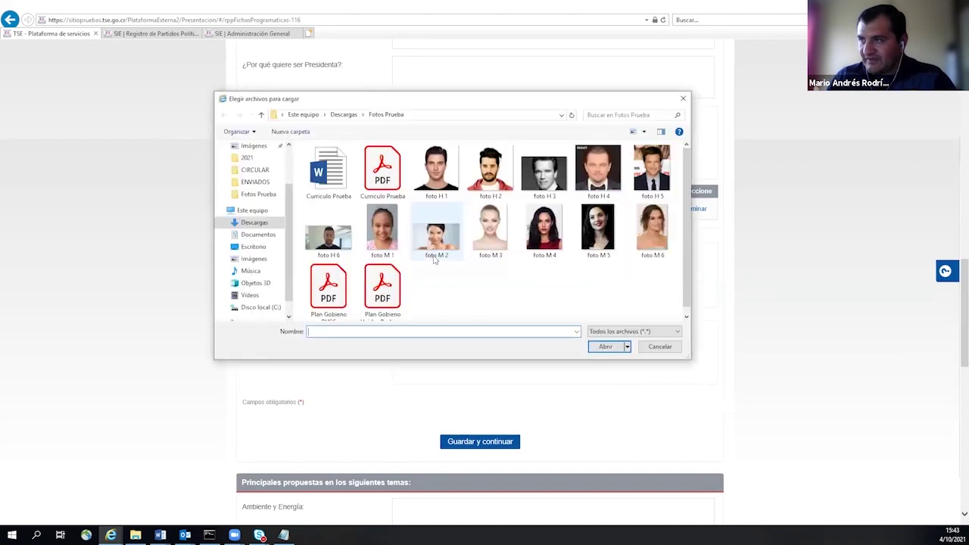
left_click(386, 179)
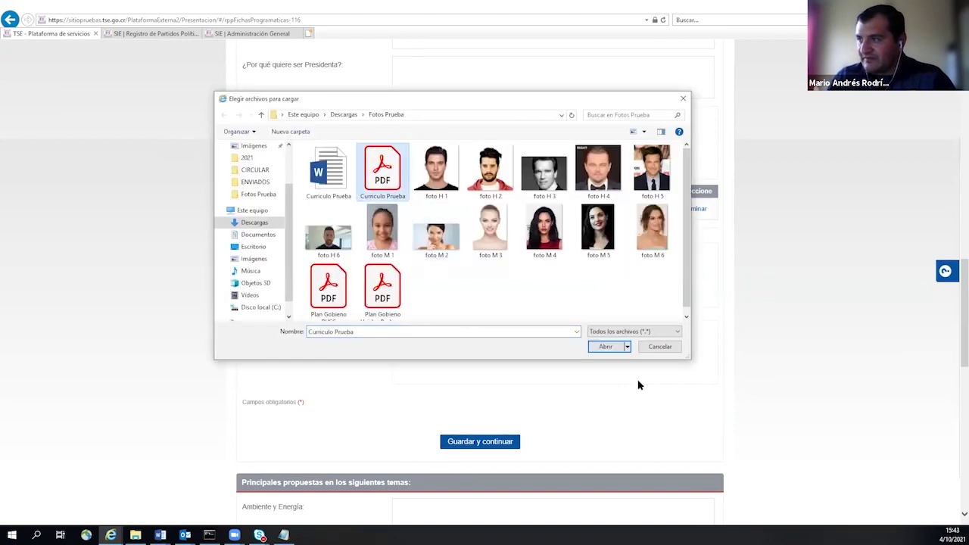
left_click(605, 346)
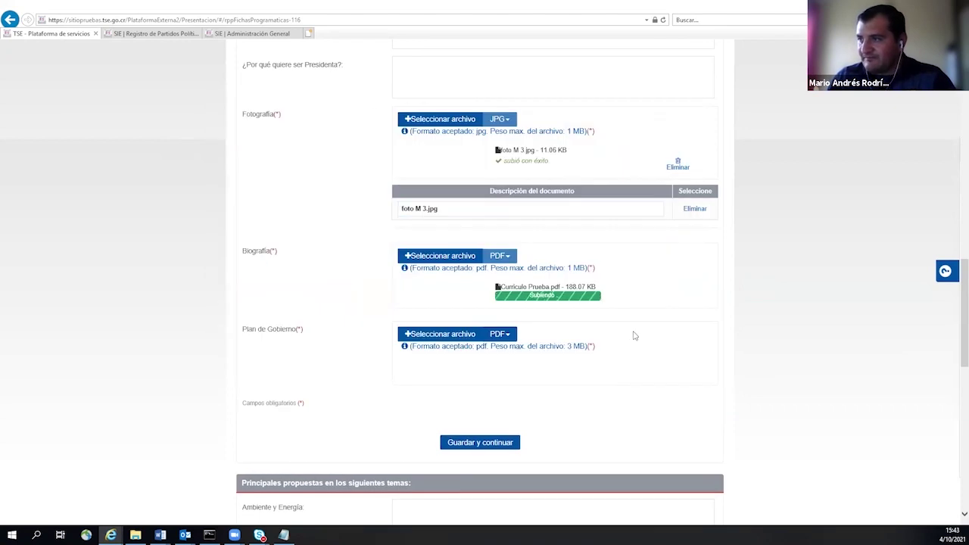
scroll(637, 339, "down", 1)
scroll(637, 339, "down", 1)
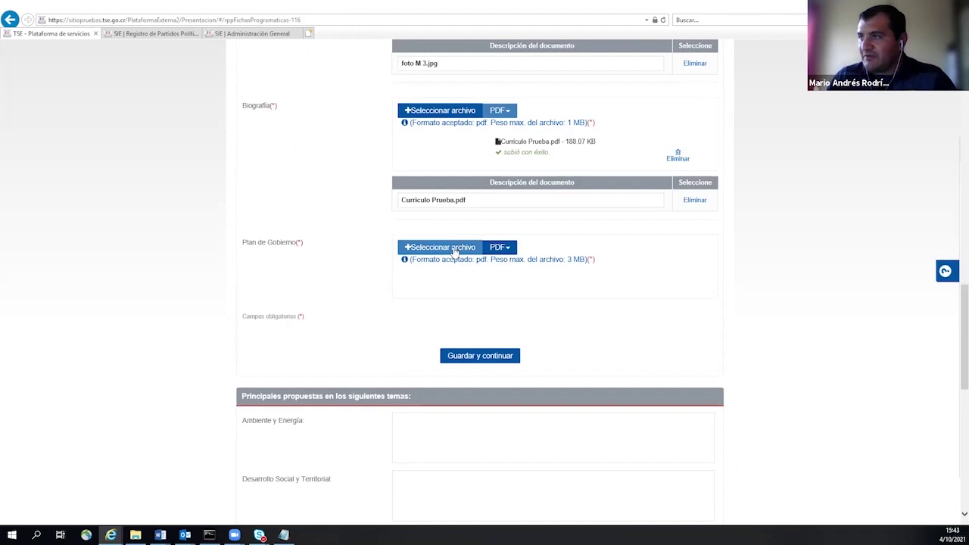
- Upload Plan Gobierno PUSC.pdf as the government plan
left_click(447, 250)
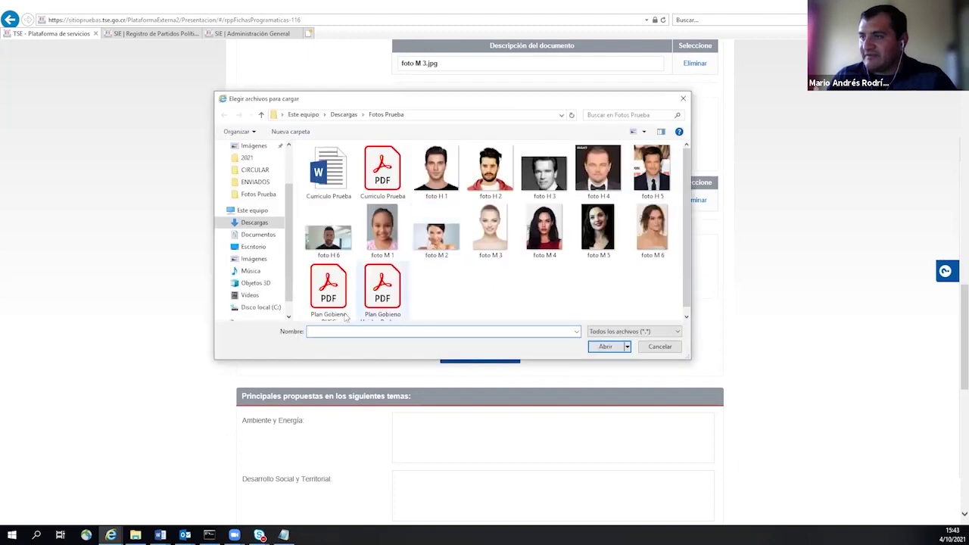
left_click(345, 317)
left_click(605, 346)
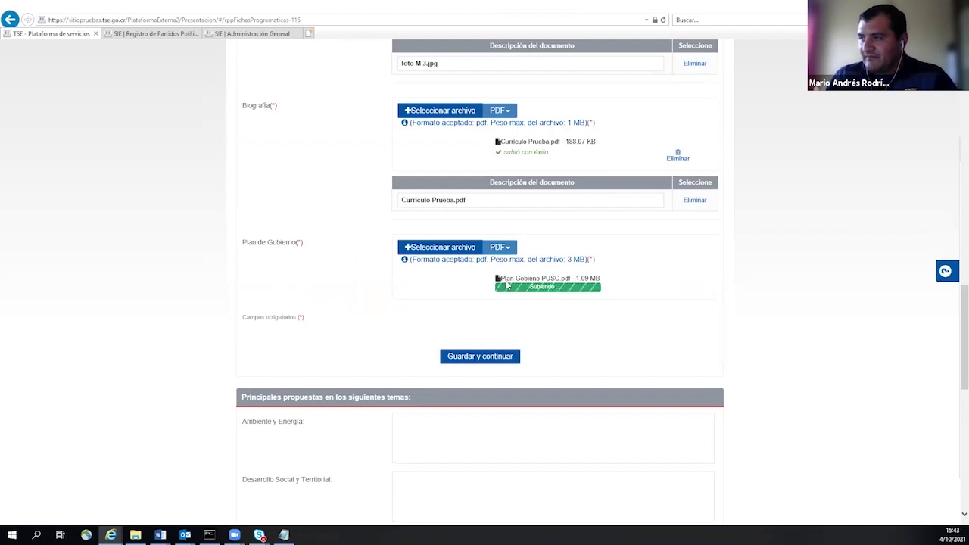
scroll(584, 151, "up", 1)
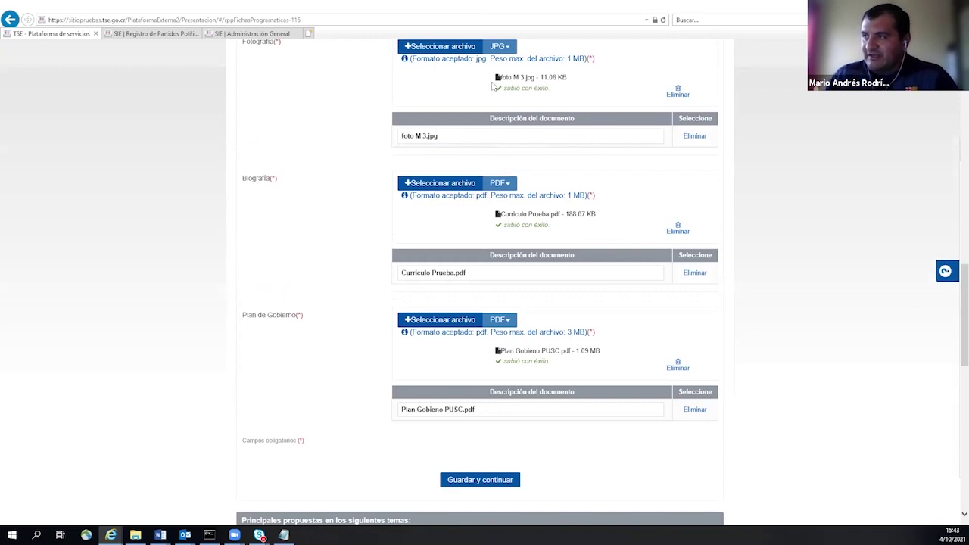
scroll(474, 433, "down", 1)
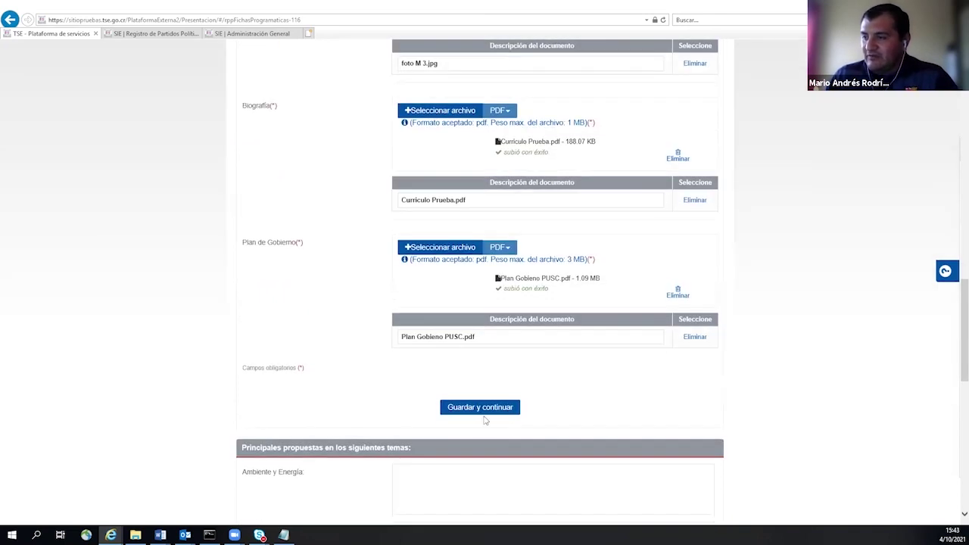
- Save the presidential ficha with Guardar y continuar and rerun the candidate search
left_click(463, 409)
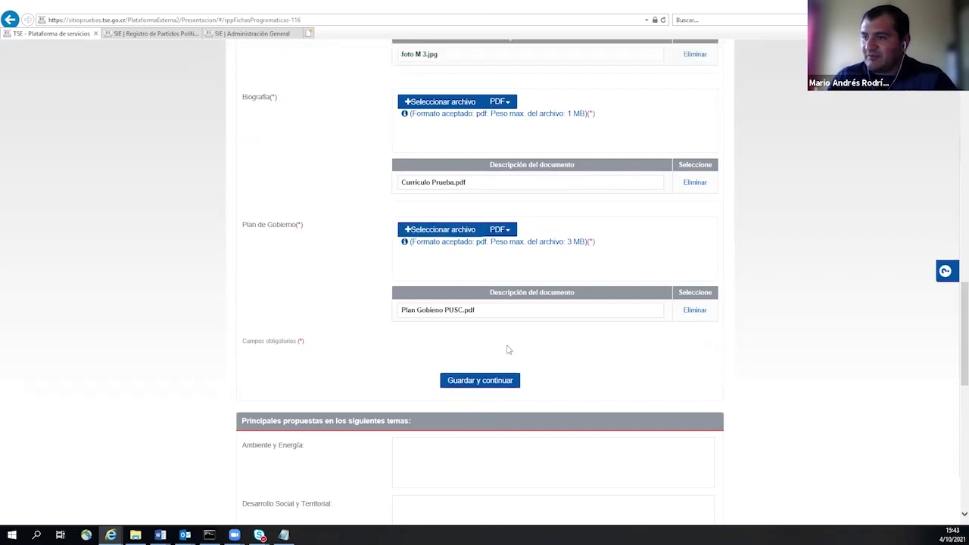
scroll(500, 340, "up", 15)
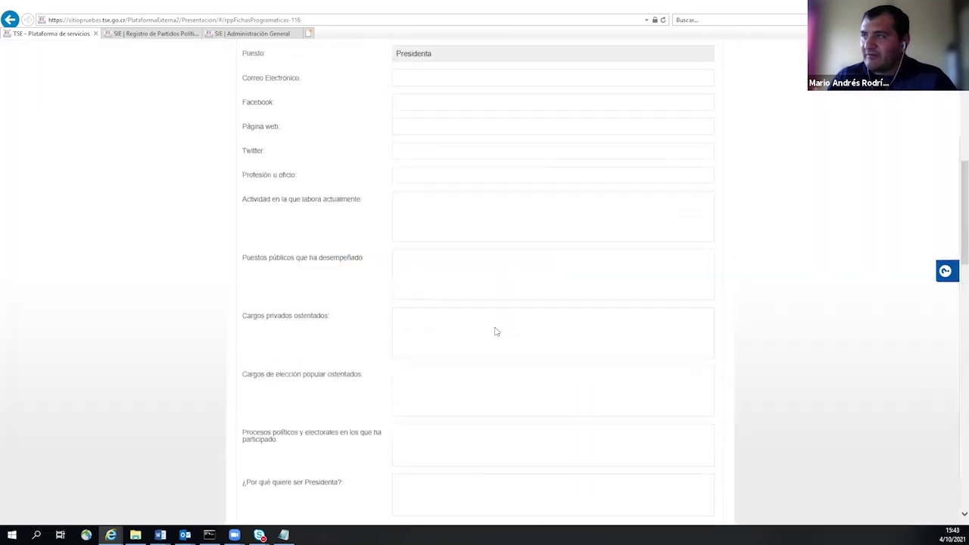
left_click(413, 239)
scroll(547, 288, "down", 1)
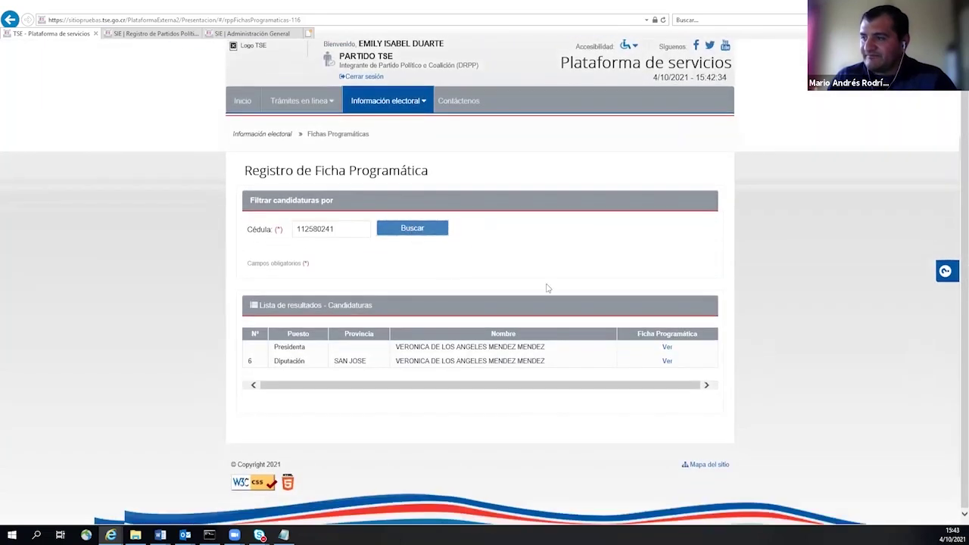
- Reopen the Presidenta ficha and check foto M 3, Curriculo Prueba and Plan Gobierno PUSC are attached
left_click(667, 347)
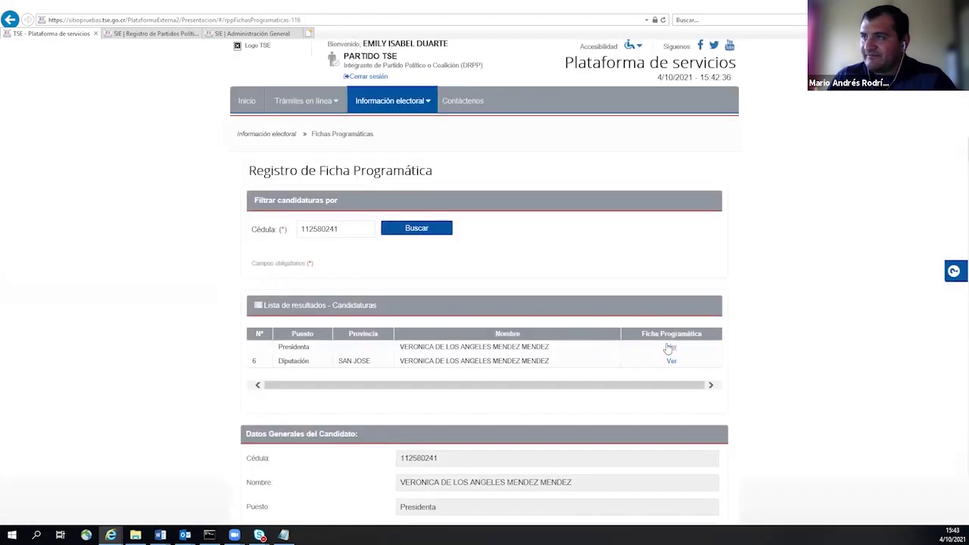
scroll(575, 229, "down", 10)
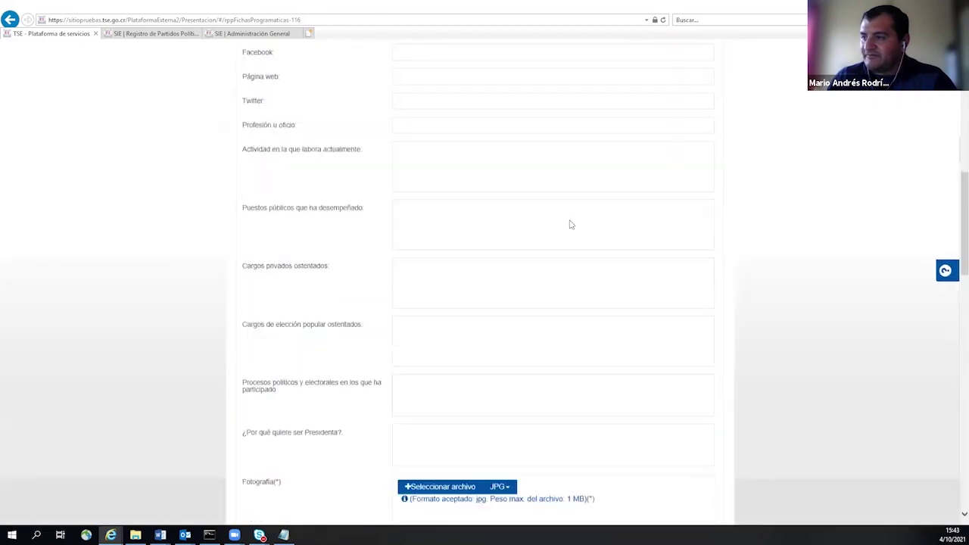
scroll(492, 212, "down", 2)
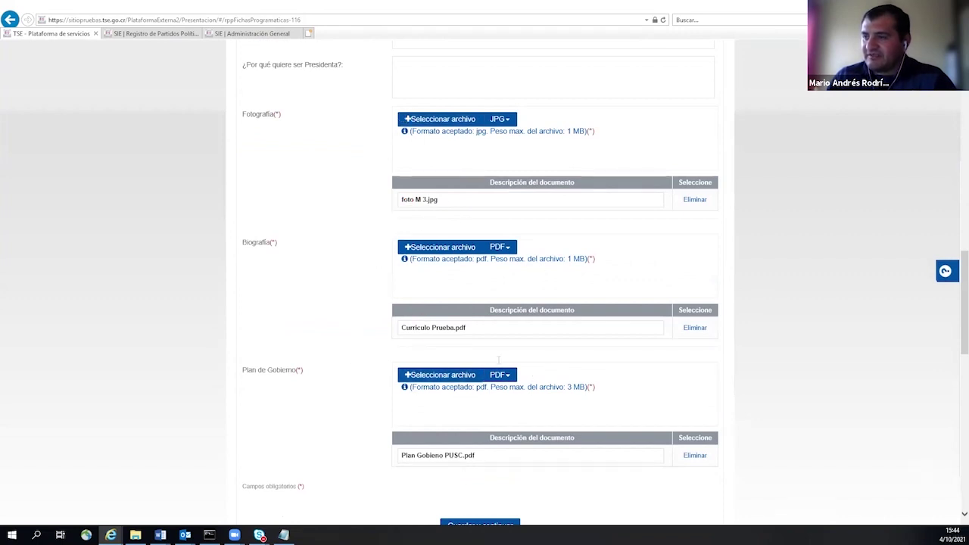
scroll(391, 414, "up", 8)
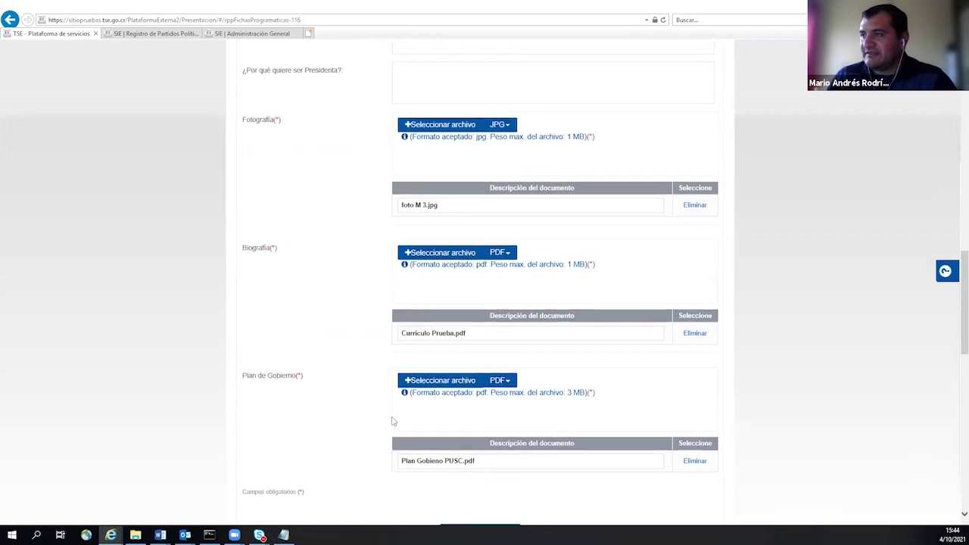
scroll(392, 399, "up", 2)
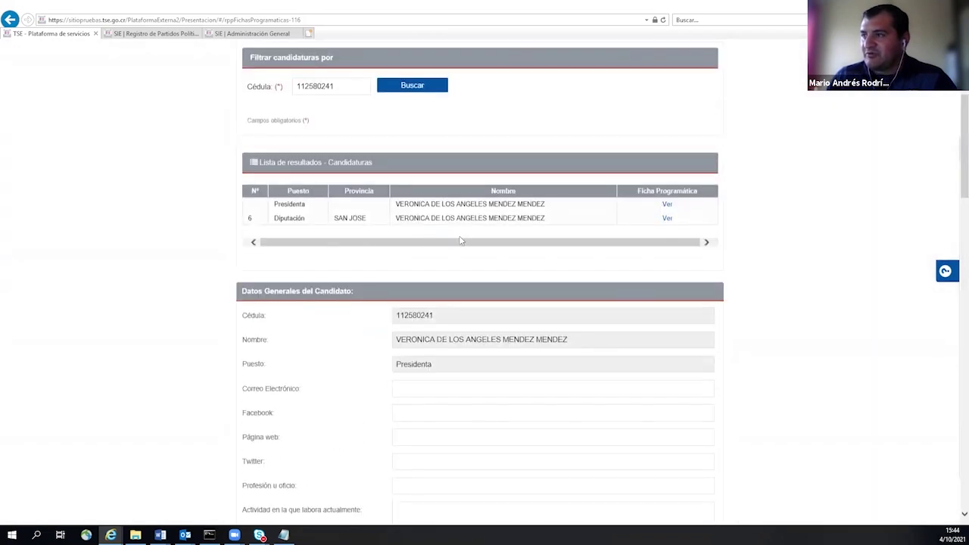
- Open the Diputación ficha and scroll to its empty photo, biography and principales proyectos uploads
left_click(667, 219)
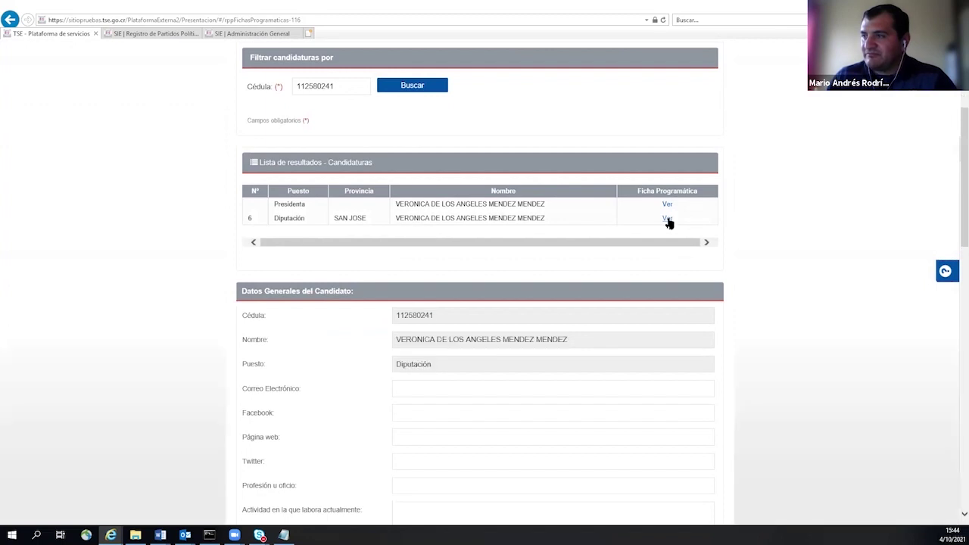
scroll(704, 279, "down", 3)
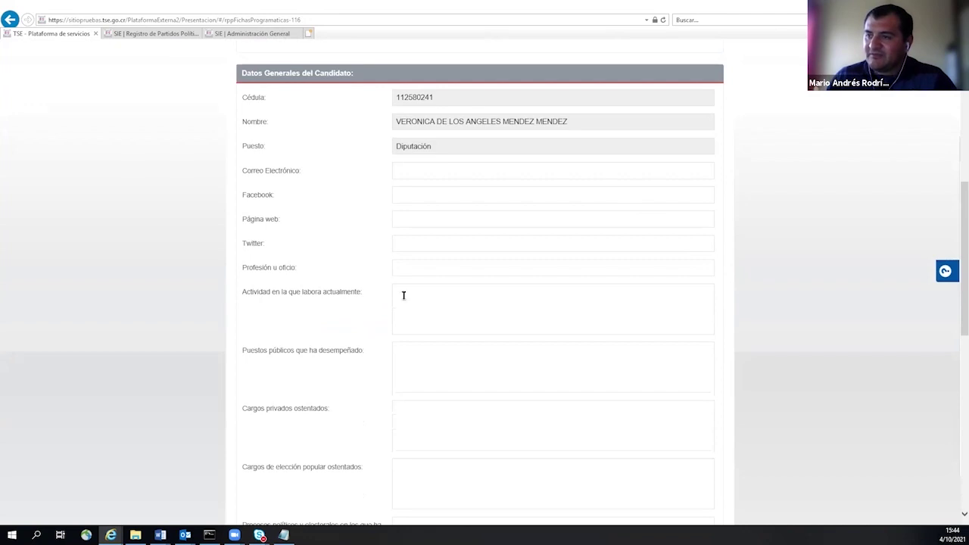
scroll(421, 313, "down", 2)
scroll(330, 331, "down", 2)
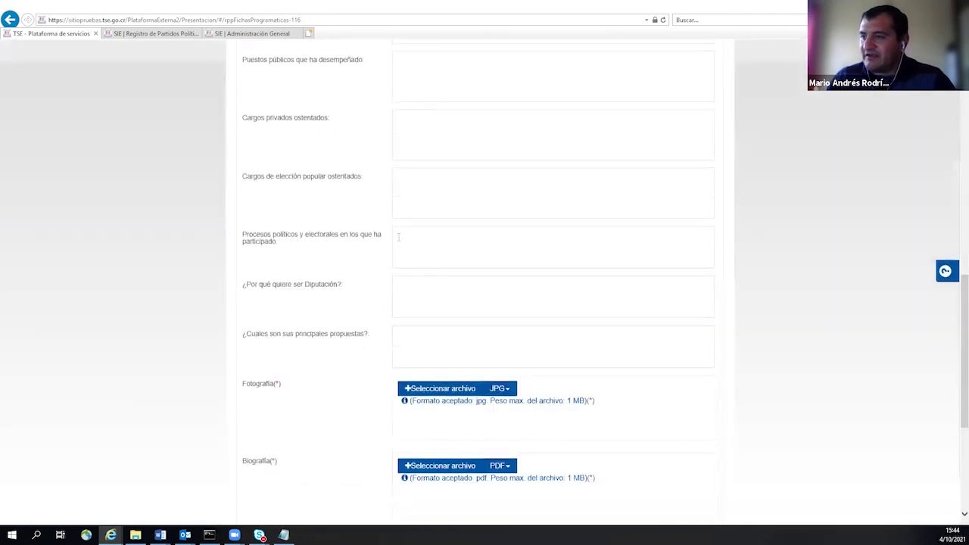
scroll(412, 246, "down", 3)
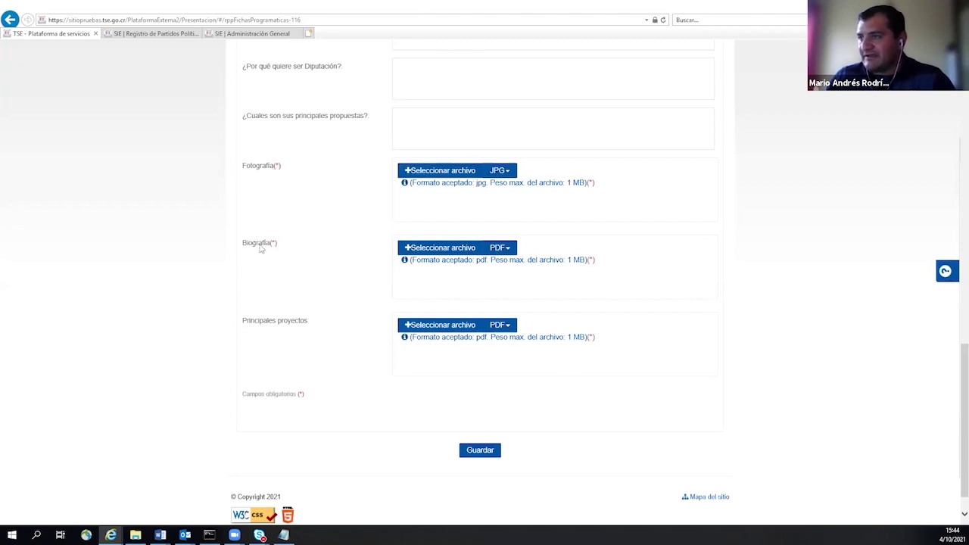
- Try saving the empty deputy ficha and highlight the Fotografía and Biografía required messages
left_click(480, 449)
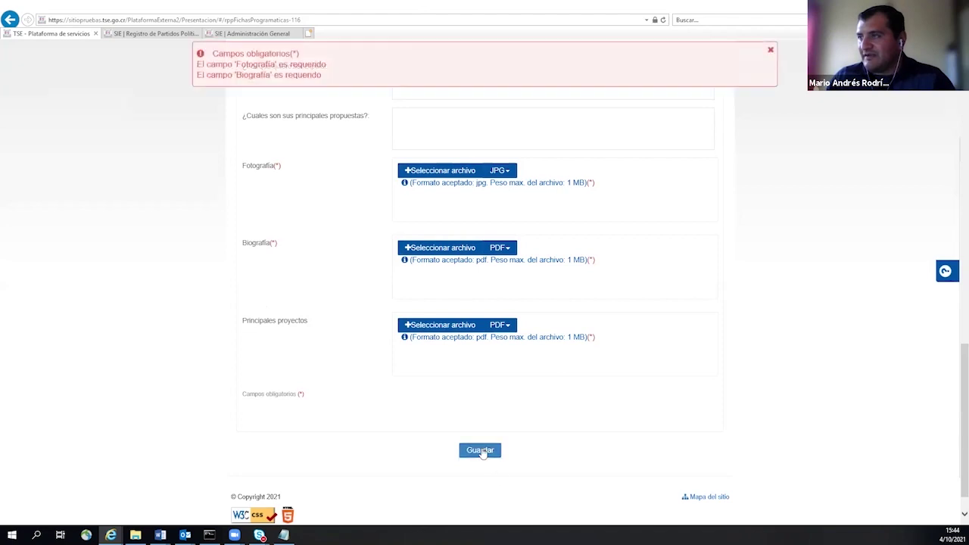
left_click_drag(208, 65, 295, 68)
left_click_drag(206, 75, 312, 79)
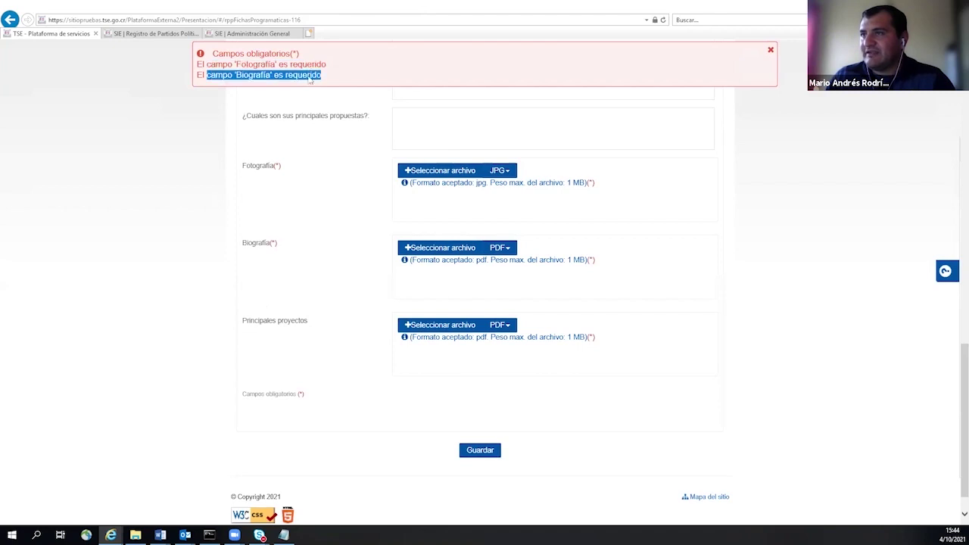
left_click(260, 212)
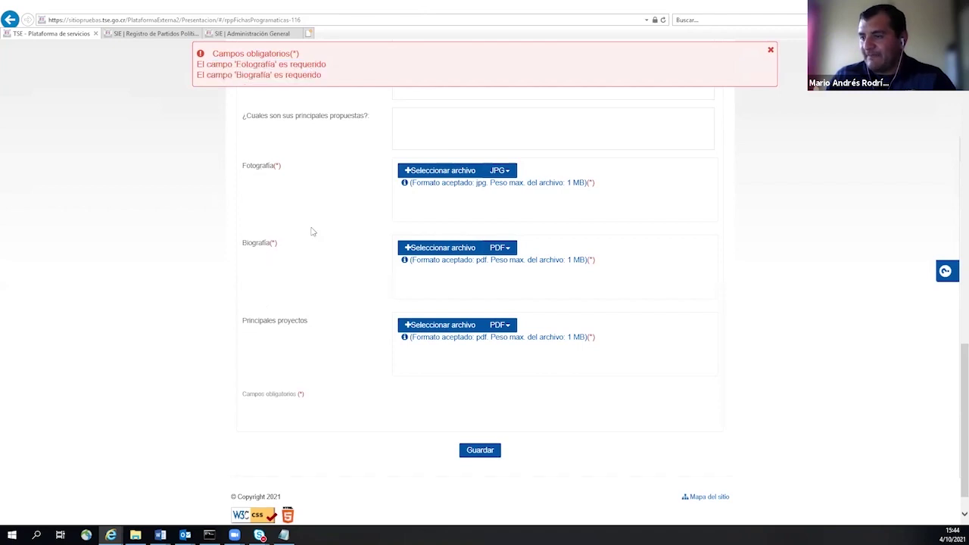
- Search the candidate list again by the Cédula number
scroll(312, 234, "down", 1)
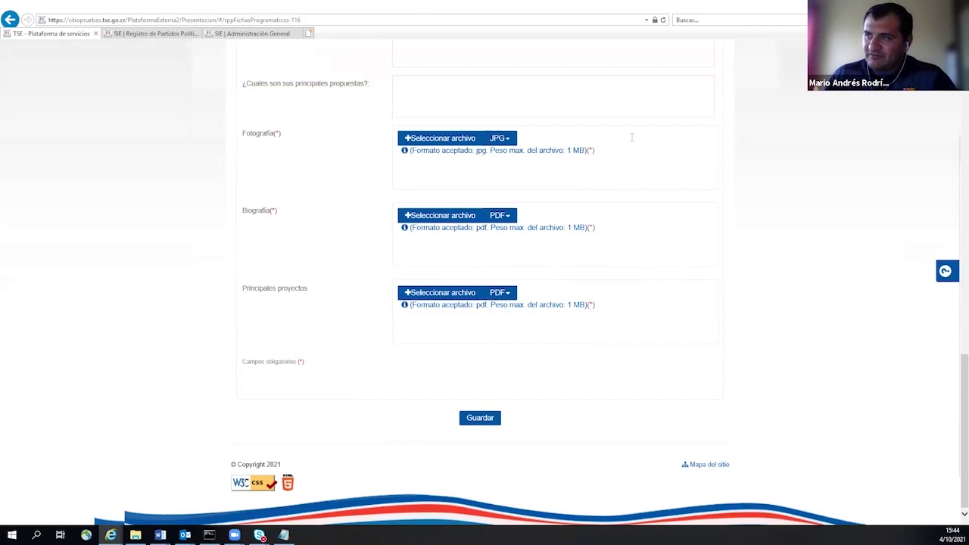
scroll(610, 152, "up", 15)
scroll(532, 141, "up", 3)
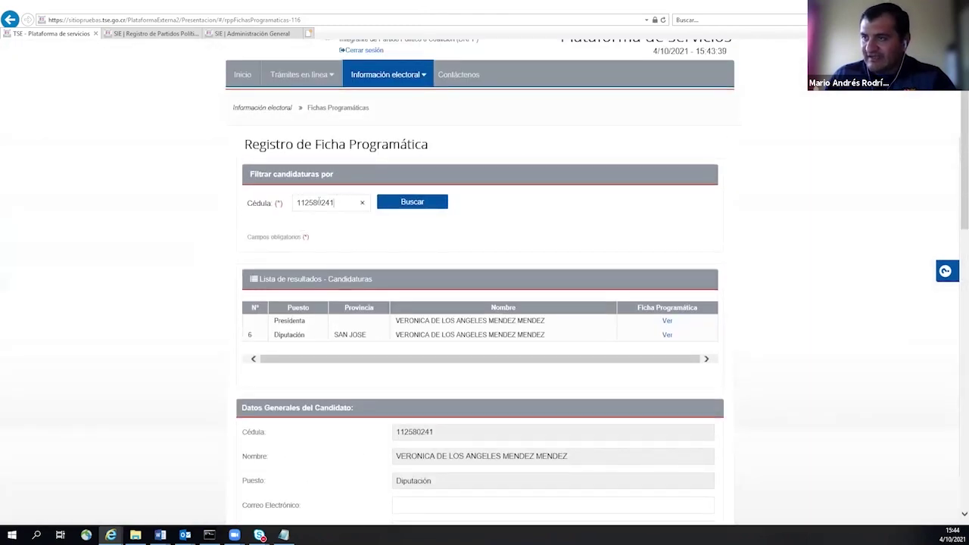
double_click(319, 202)
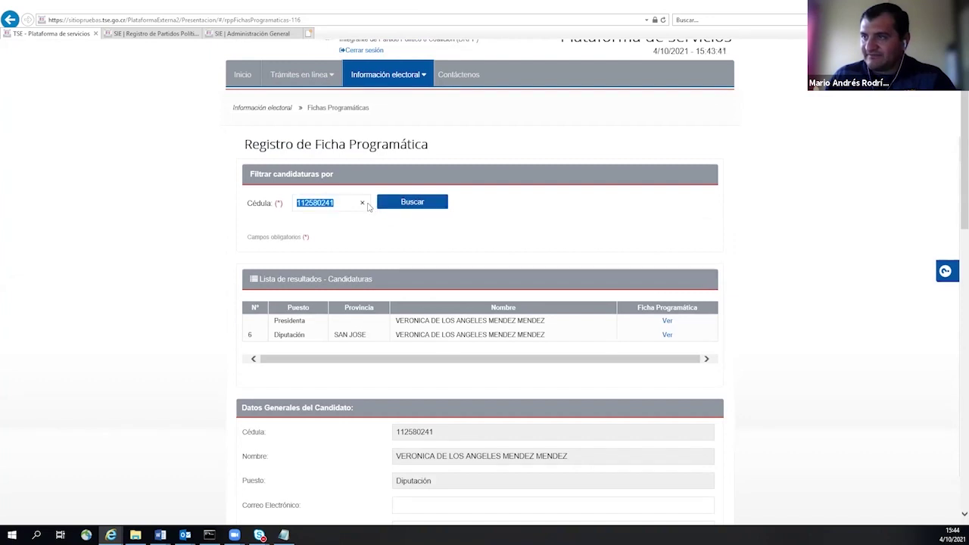
left_click(424, 205)
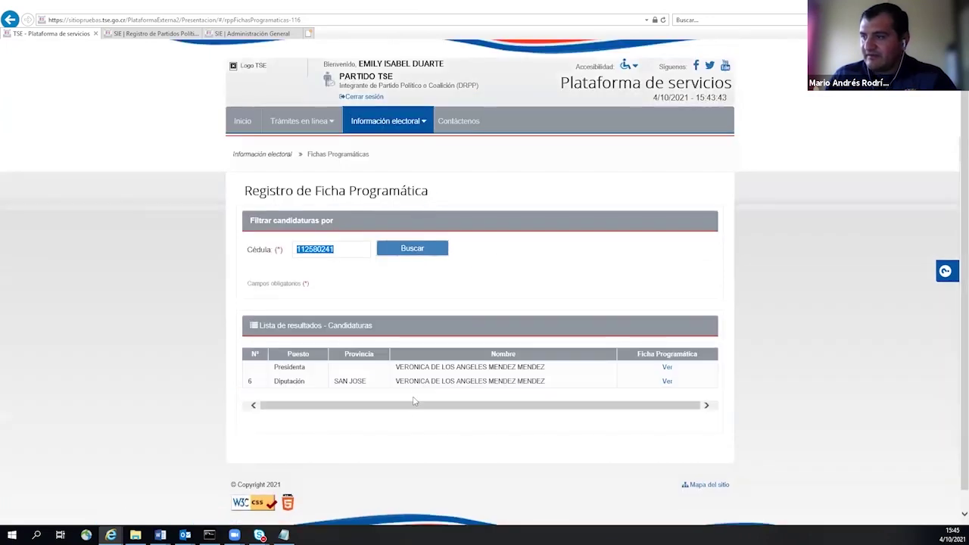